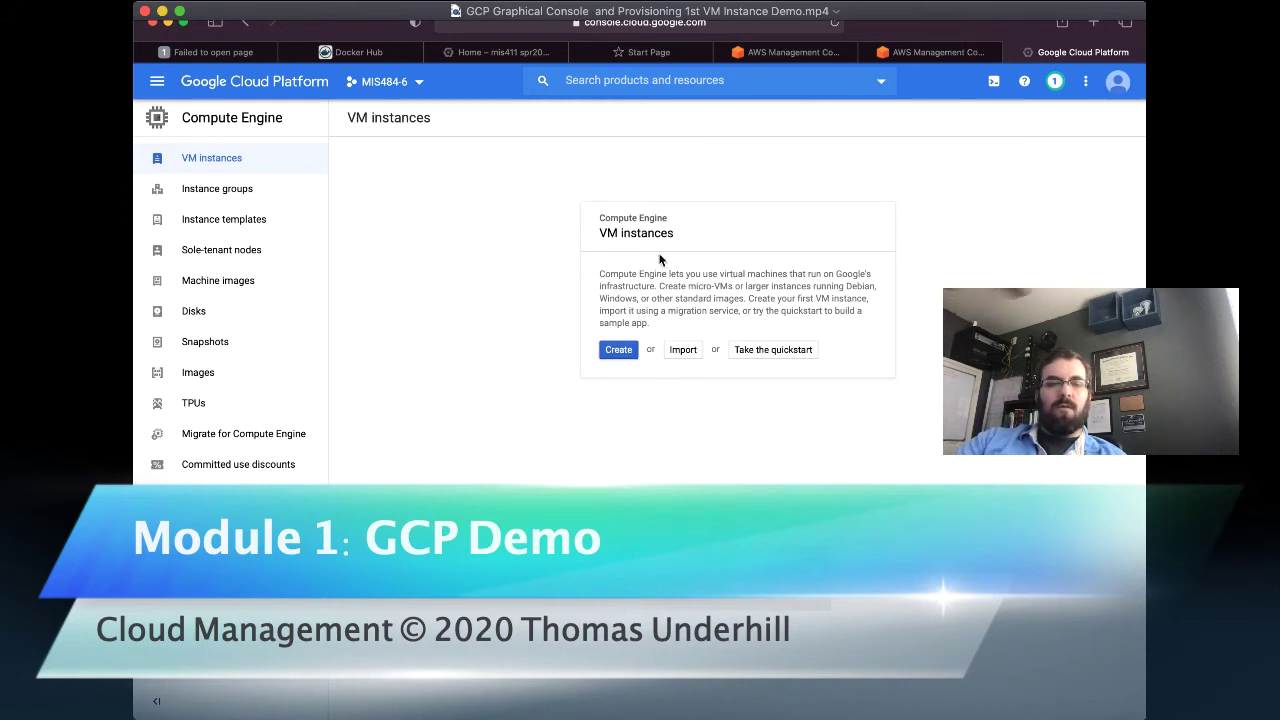
Start creating a new VM instance and name it my-first-vm.
{"action": "left_click", "coordinate": [606, 346]}
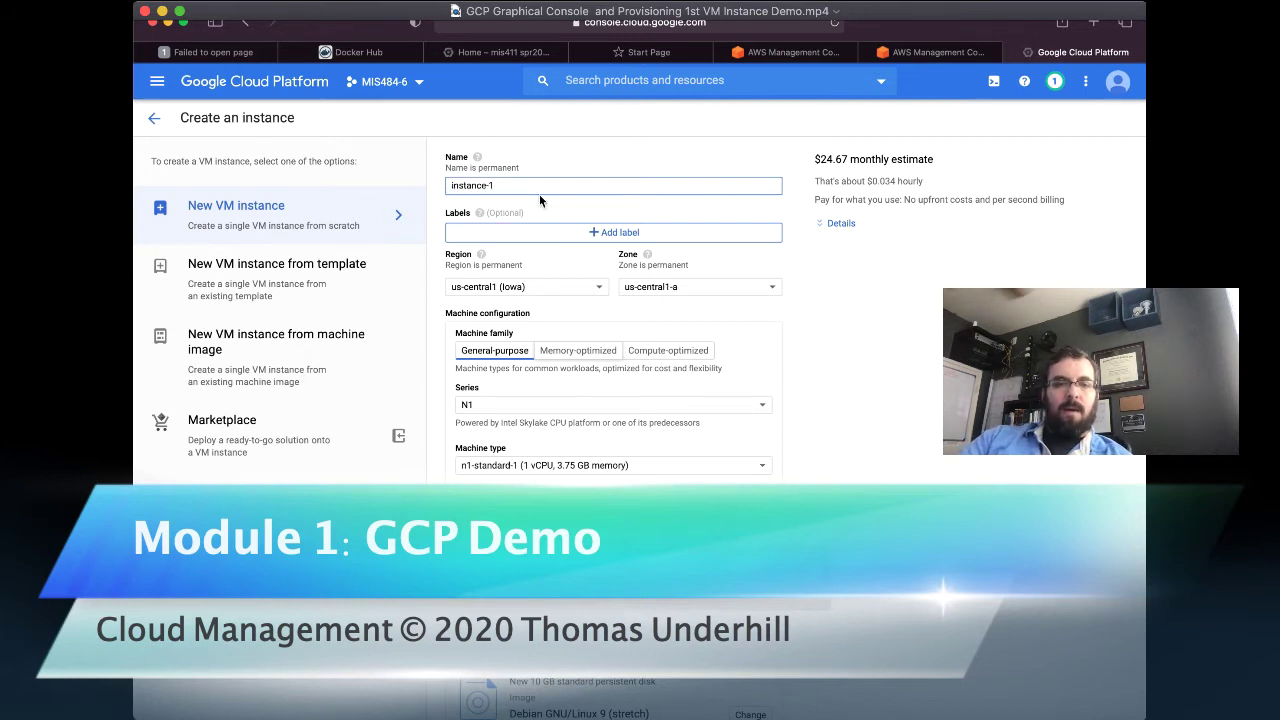
{"action": "left_click_drag", "start_coordinate": [504, 194], "coordinate": [466, 195]}
{"action": "type", "text": "my"}
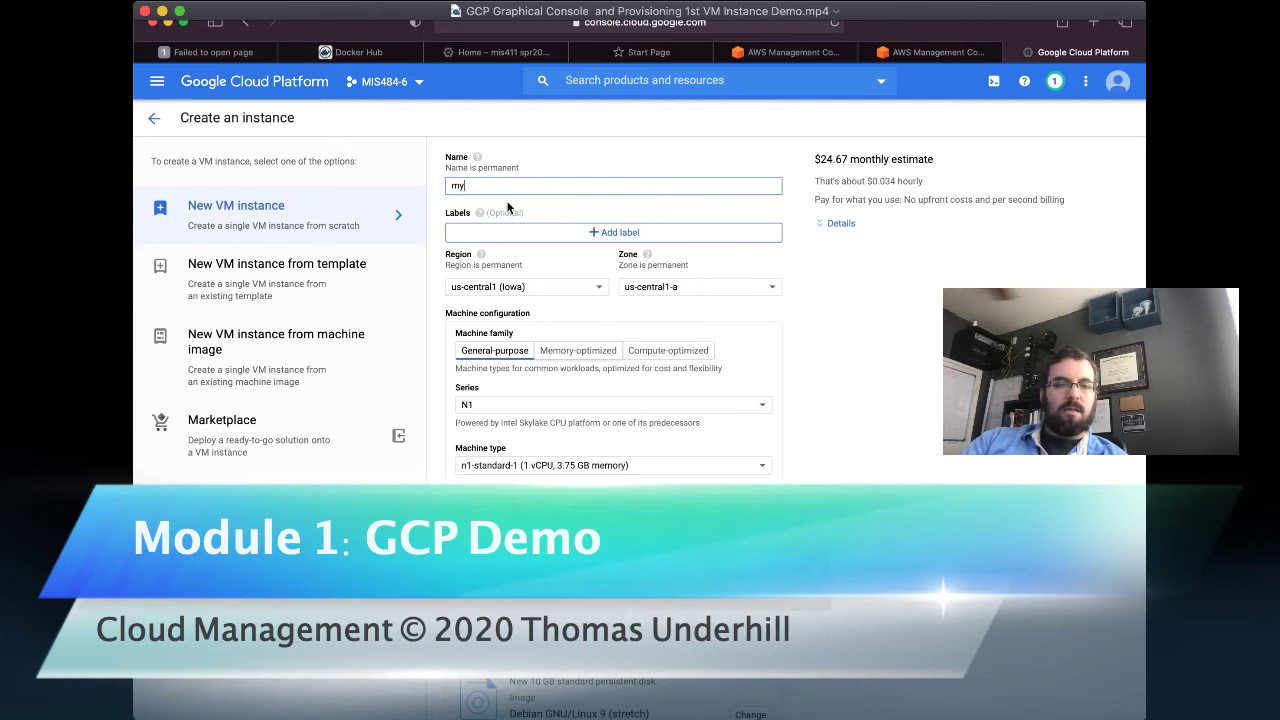
{"action": "type", "text": "-first-vm"}
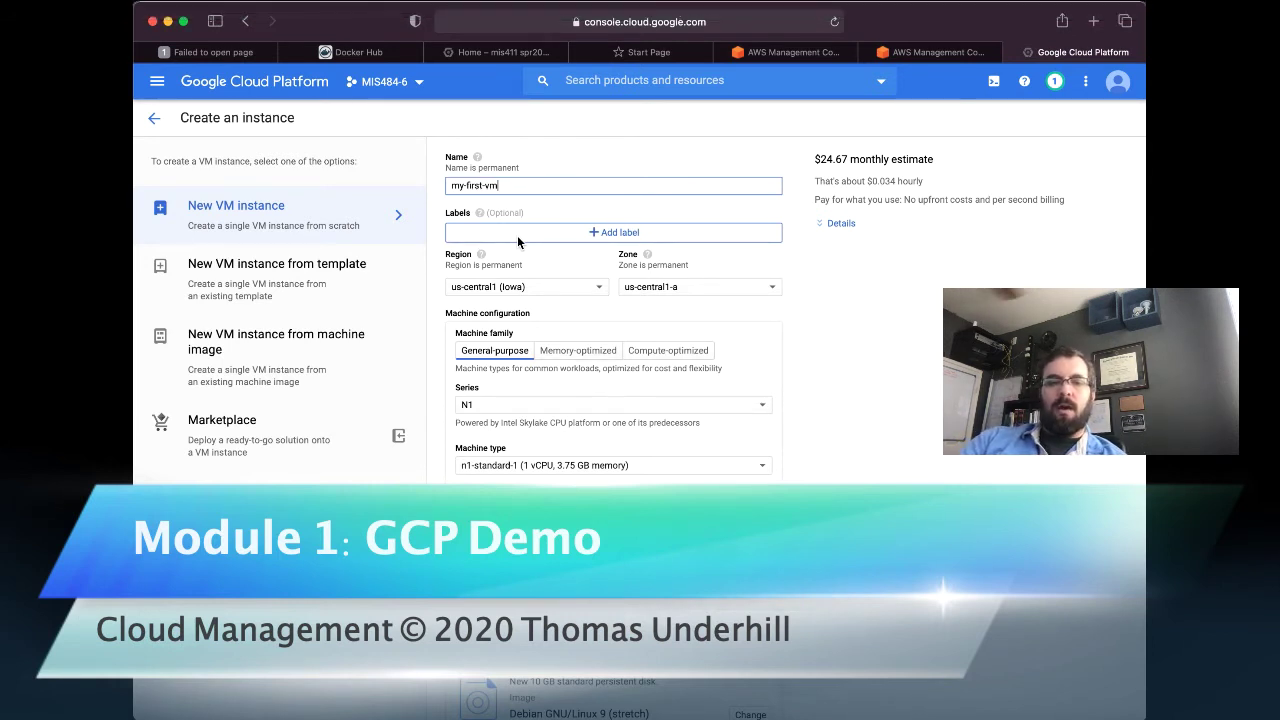
Add a label to the instance with the key environment and the value homework, and save it.
{"action": "mouse_move", "coordinate": [480, 213]}
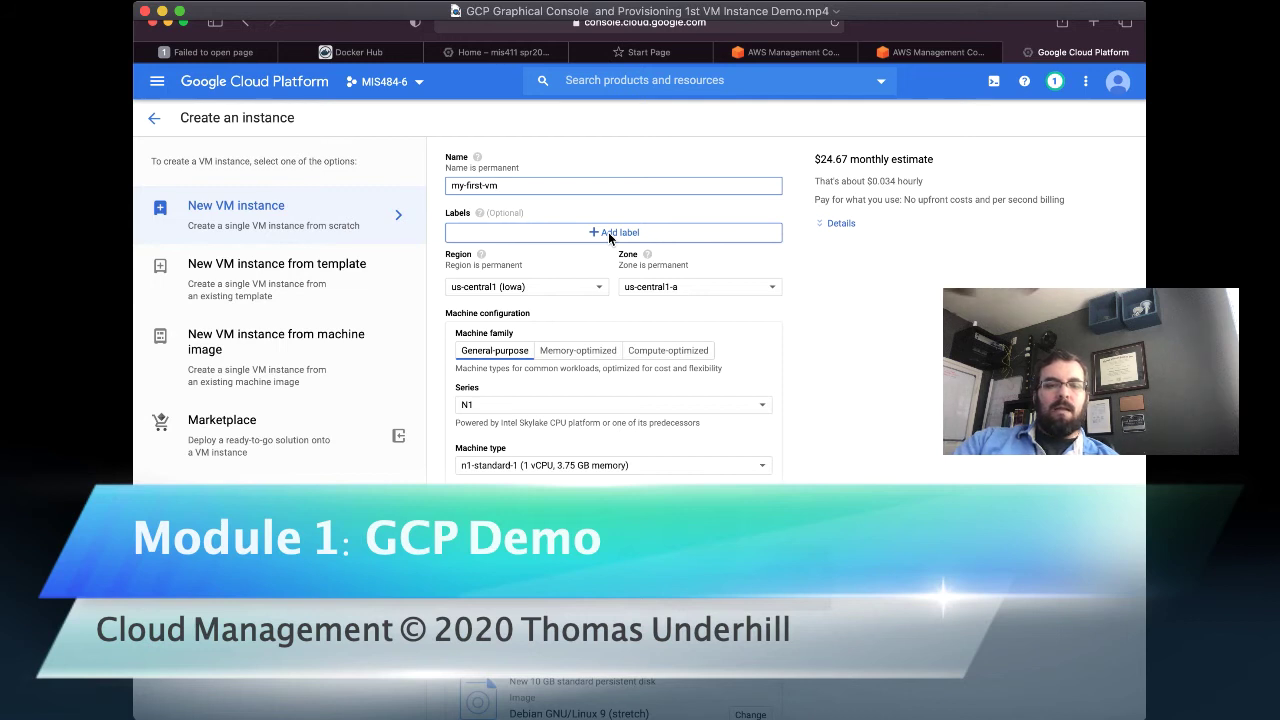
{"action": "left_click", "coordinate": [609, 236]}
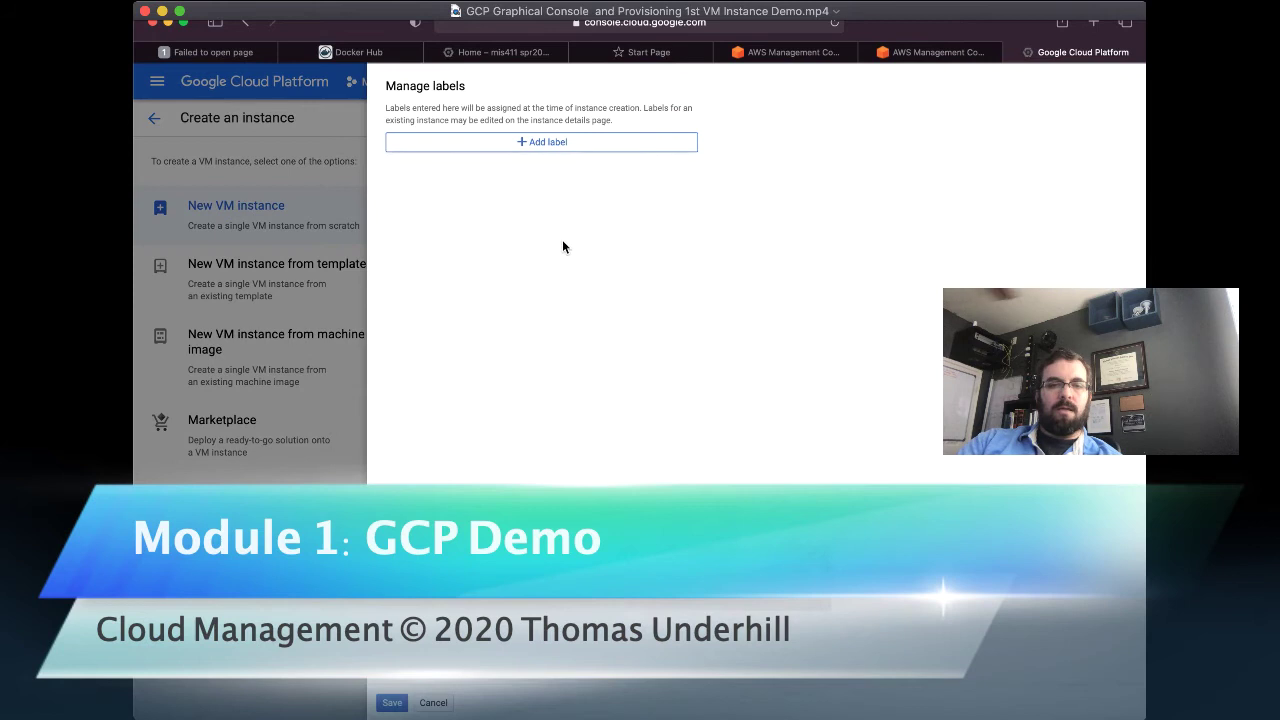
{"action": "left_click", "coordinate": [575, 169]}
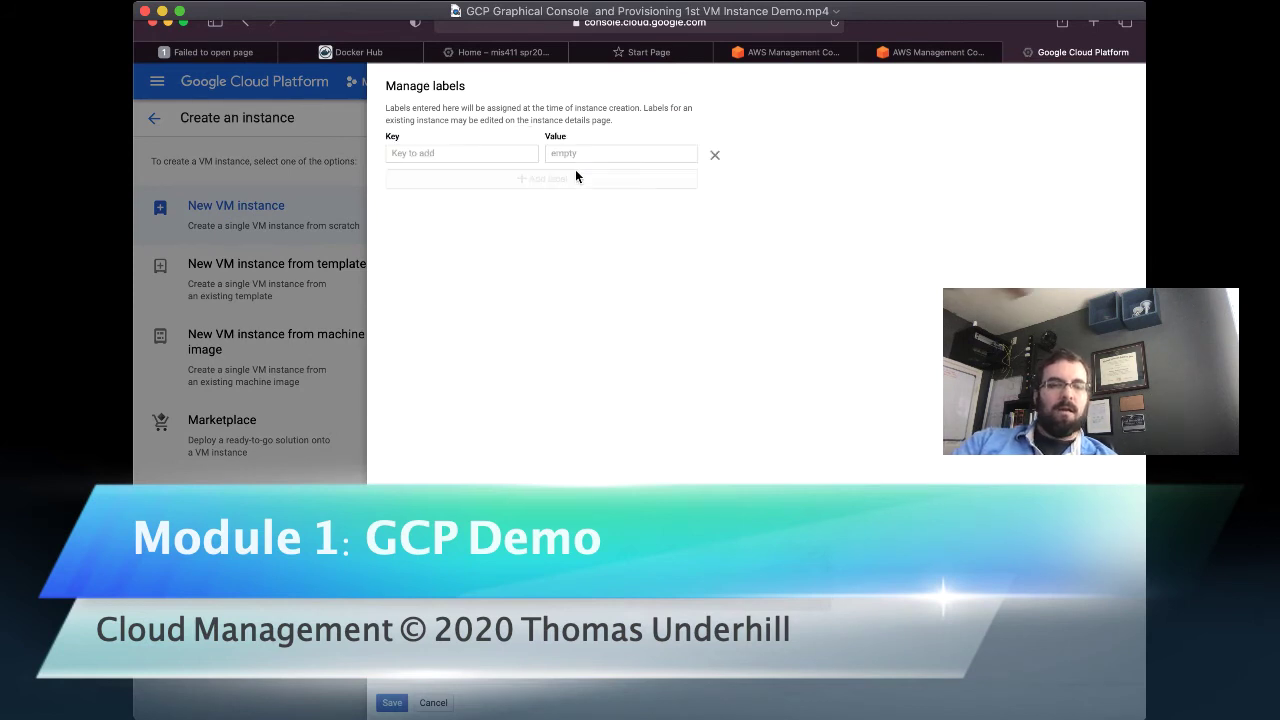
{"action": "type", "text": "env"}
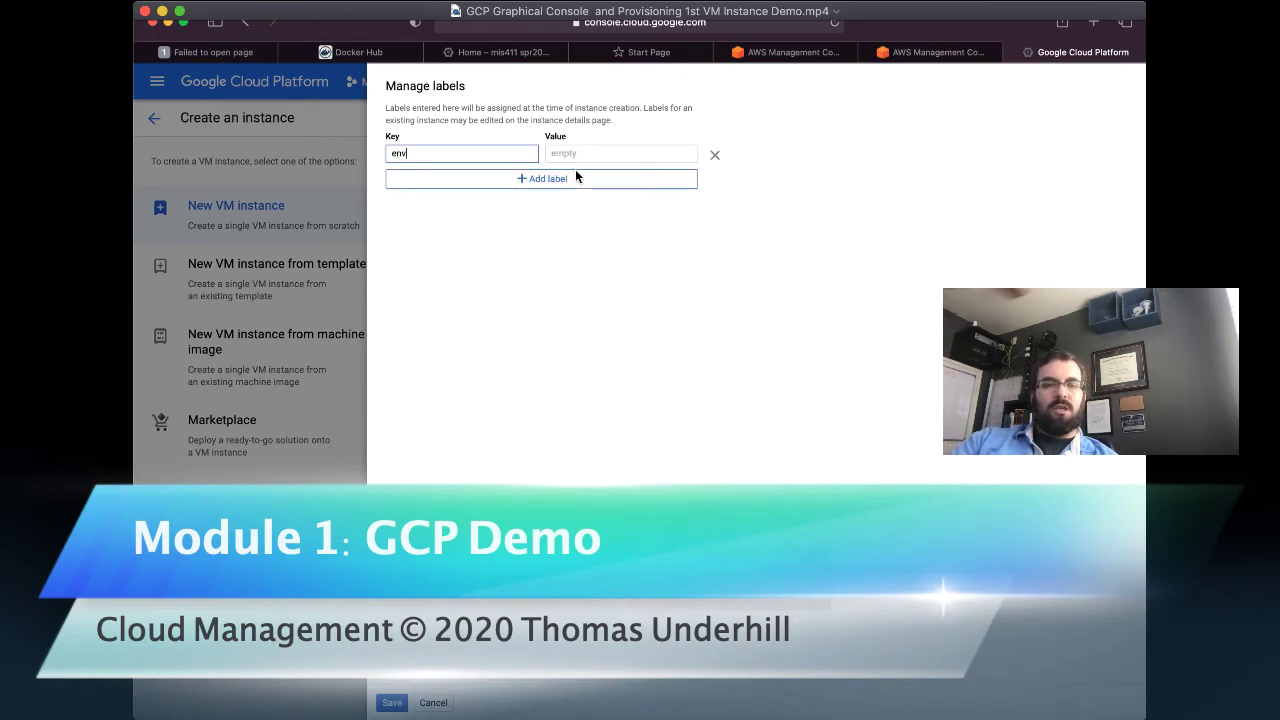
{"action": "type", "text": "ironment"}
{"action": "key", "text": "Tab"}
{"action": "type", "text": "homework"}
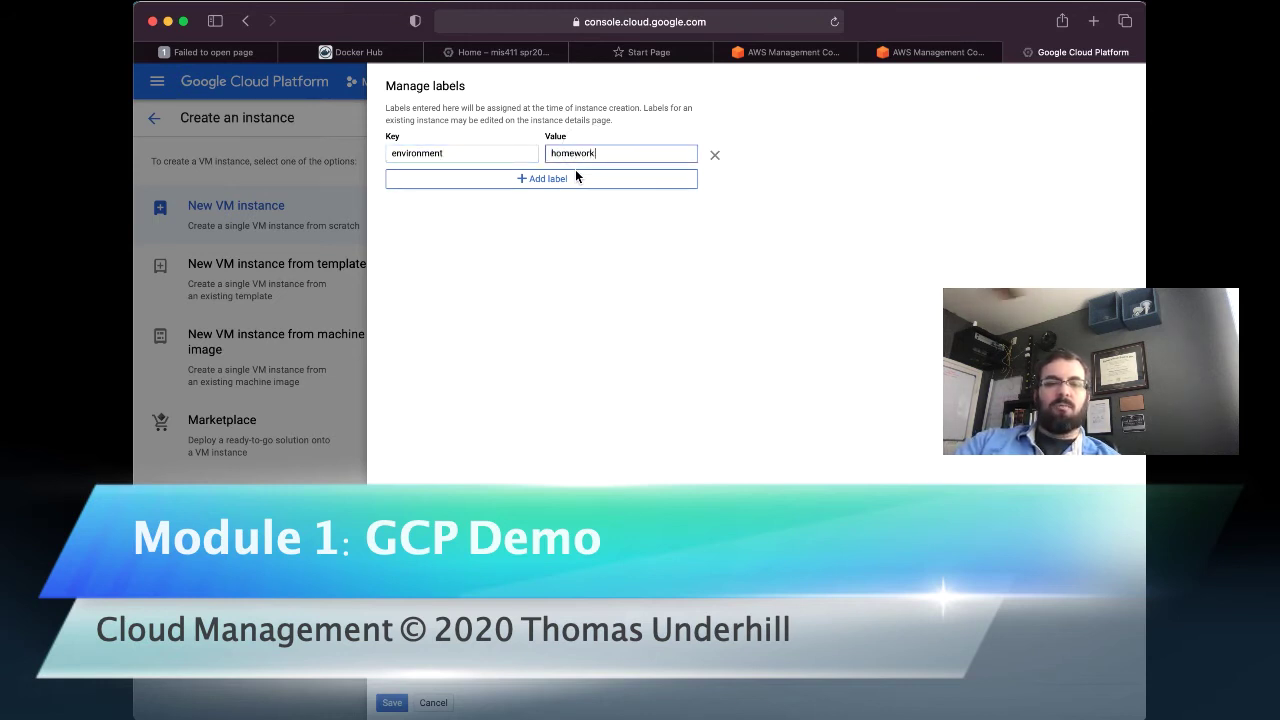
{"action": "left_click", "coordinate": [575, 175]}
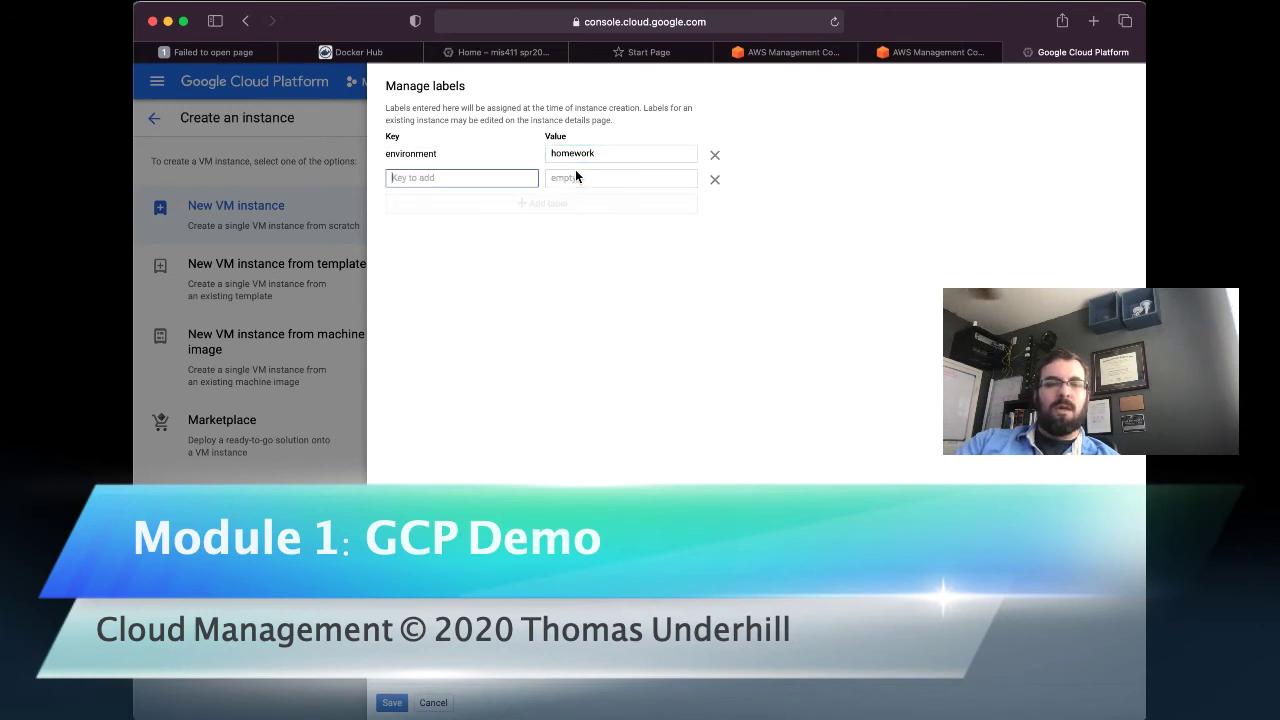
{"action": "key", "text": "Return"}
{"action": "key", "text": "Tab"}
{"action": "key", "text": "Return"}
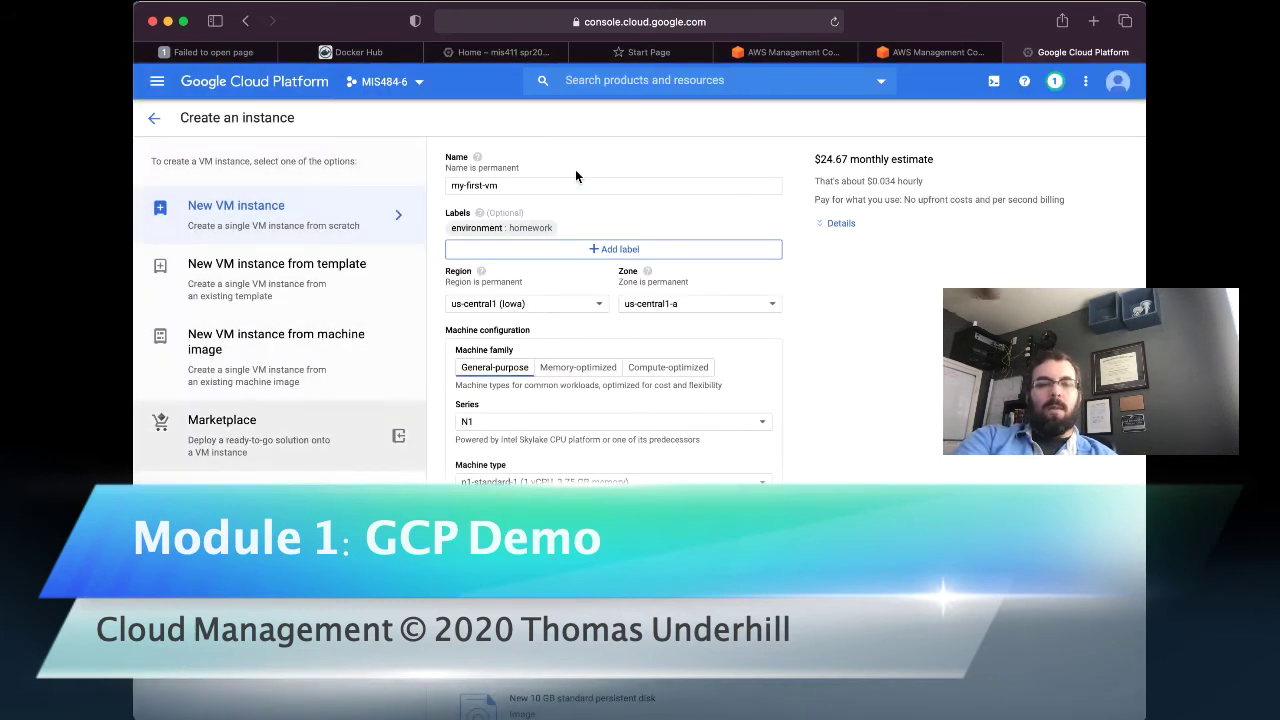
Choose the region us-central1 (Iowa) and the zone us-central1-a for the instance.
{"action": "key", "text": "Tab"}
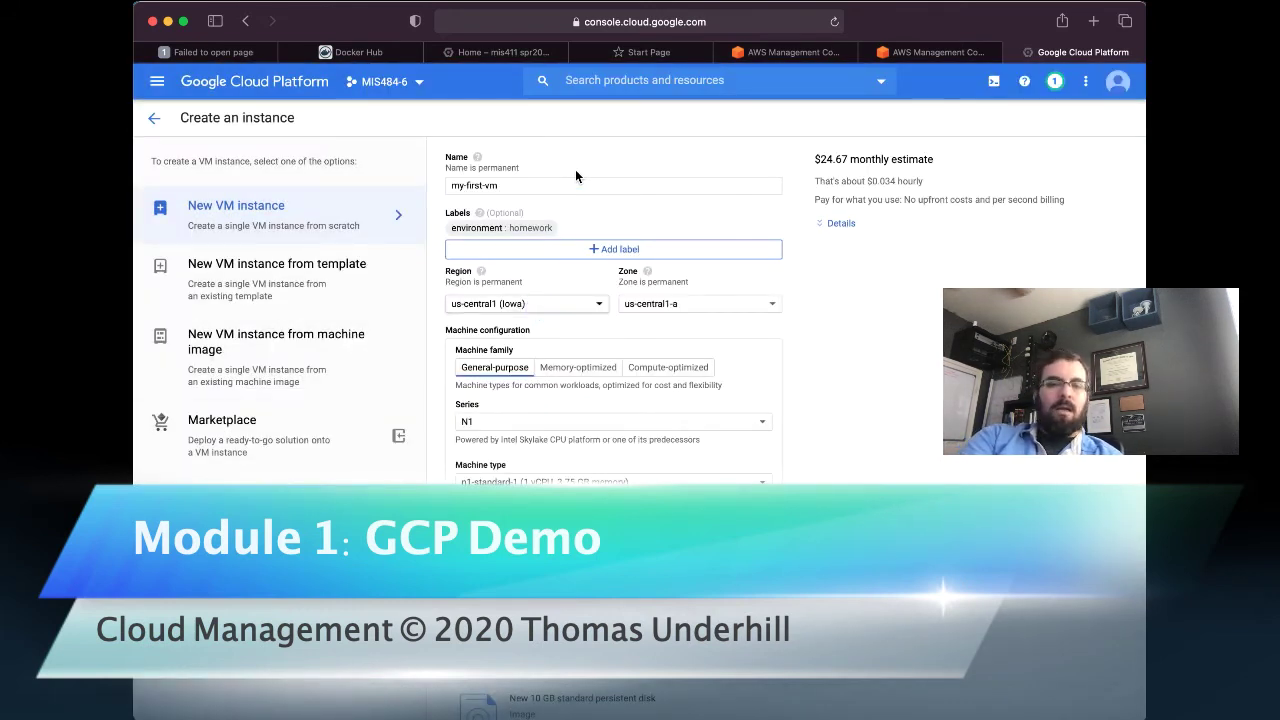
{"action": "key", "text": "Return"}
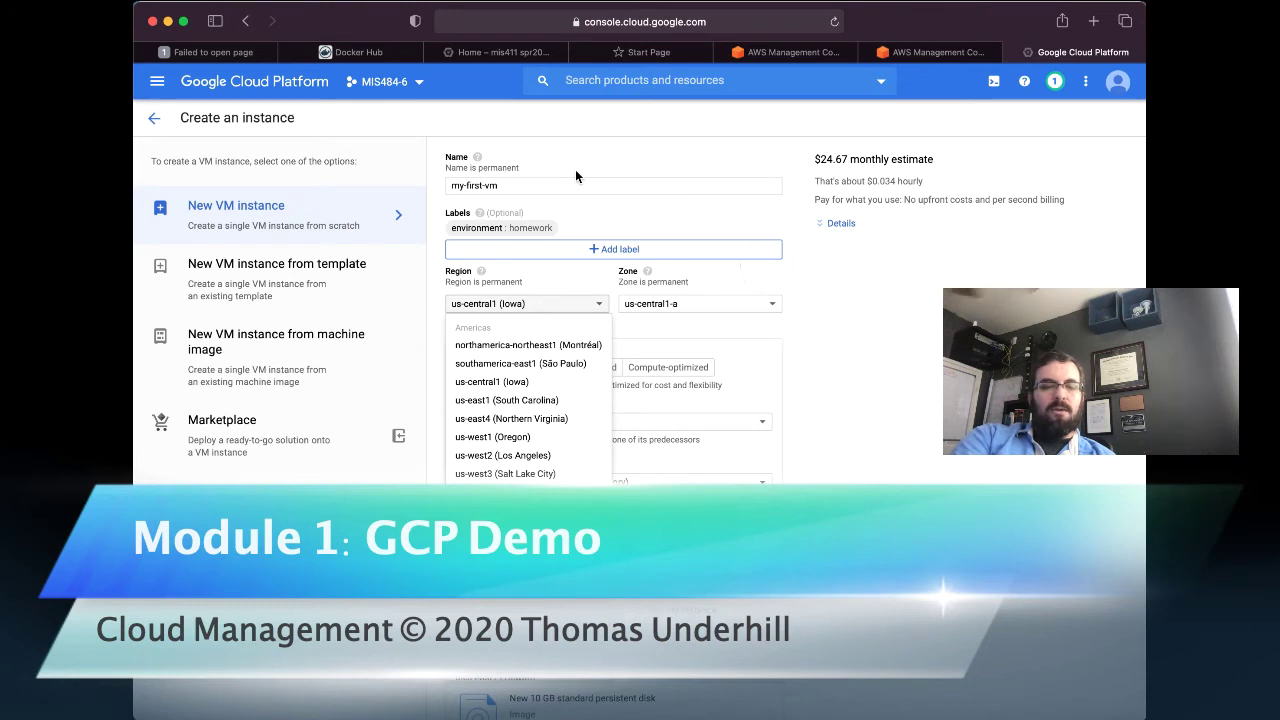
{"action": "key", "text": "Return"}
{"action": "key", "text": "Tab"}
{"action": "key", "text": "Return"}
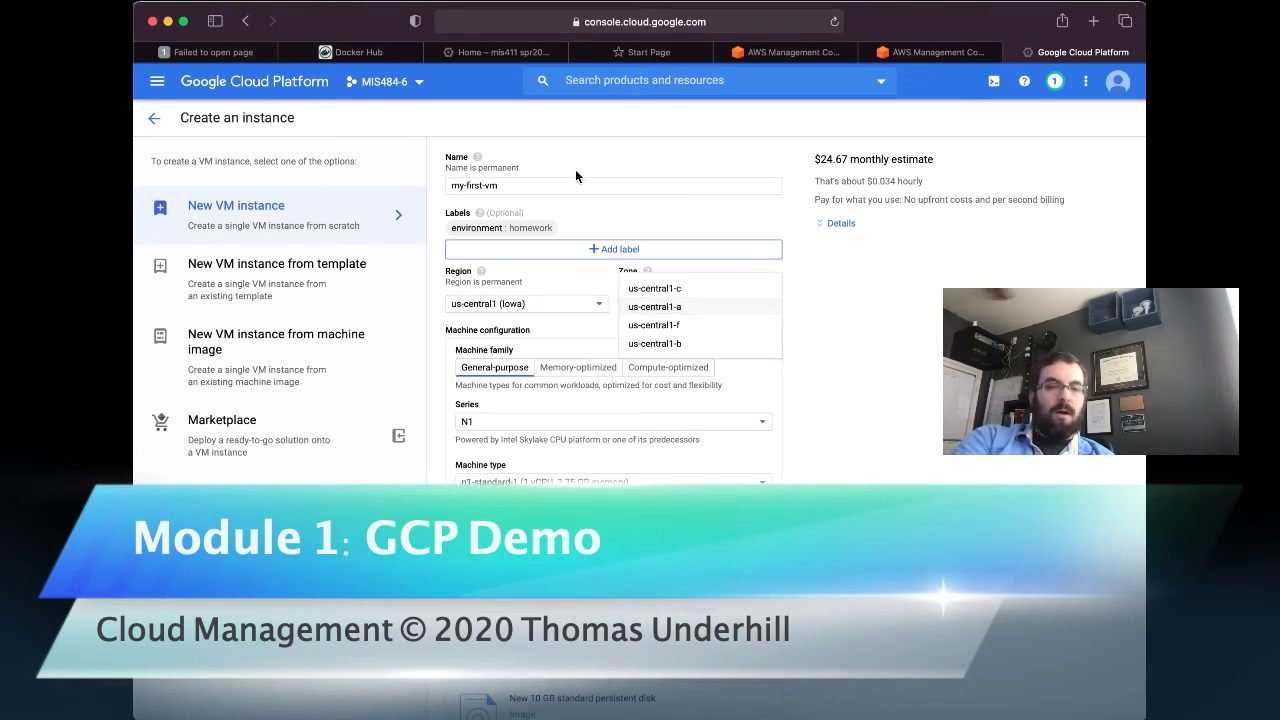
{"action": "key", "text": "Return"}
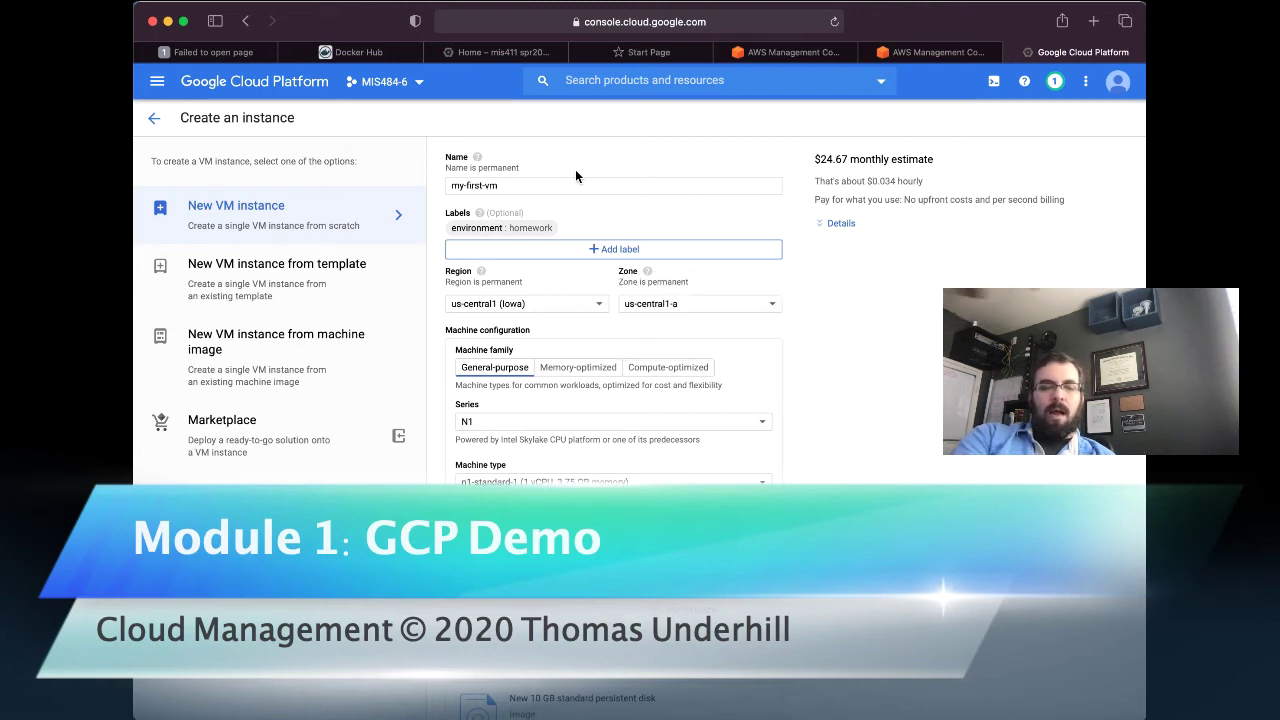
Keep the N1 series and set the machine type to f1-micro (1 vCPU, 614 MB memory).
{"action": "key", "text": "Tab"}
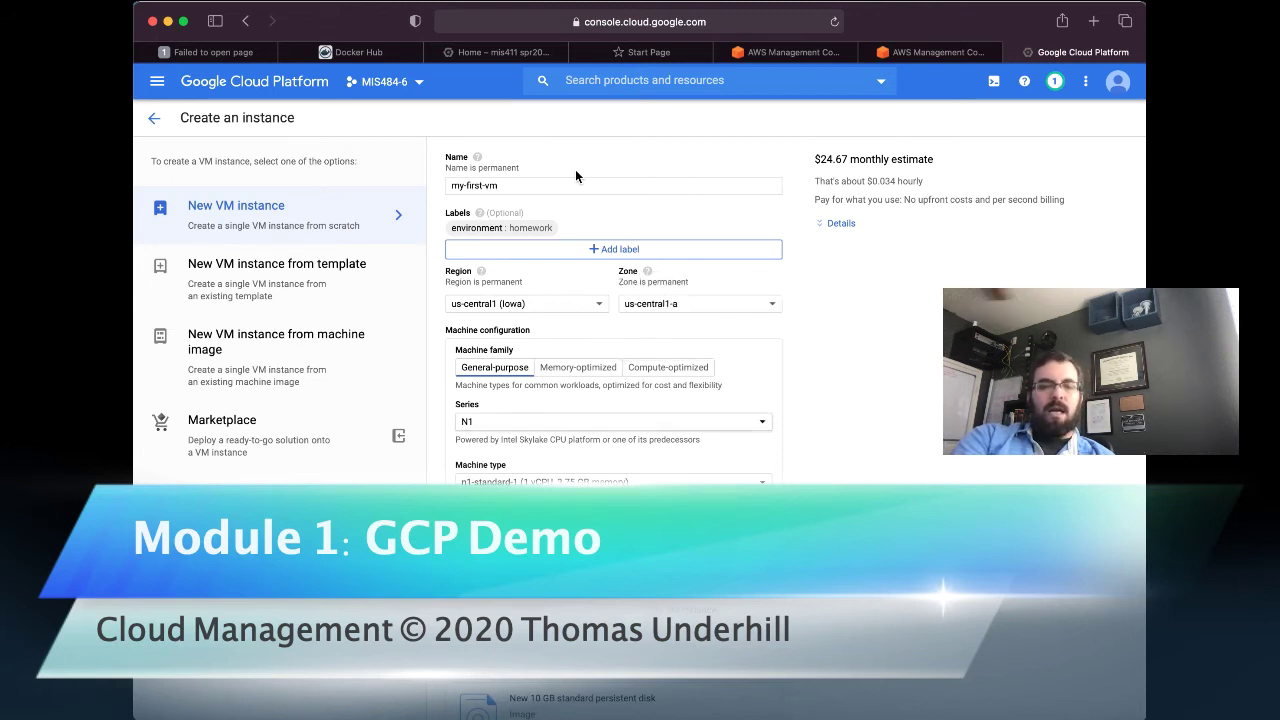
{"action": "key", "text": "space"}
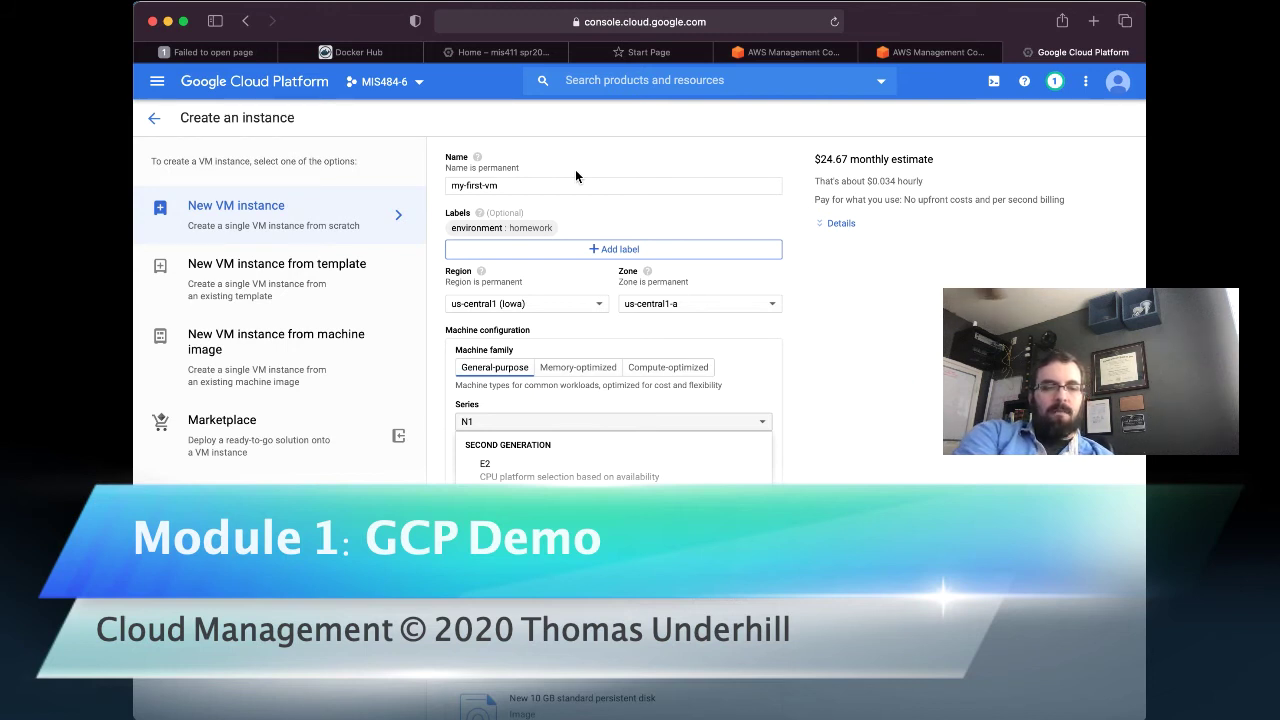
{"action": "left_click", "coordinate": [575, 170]}
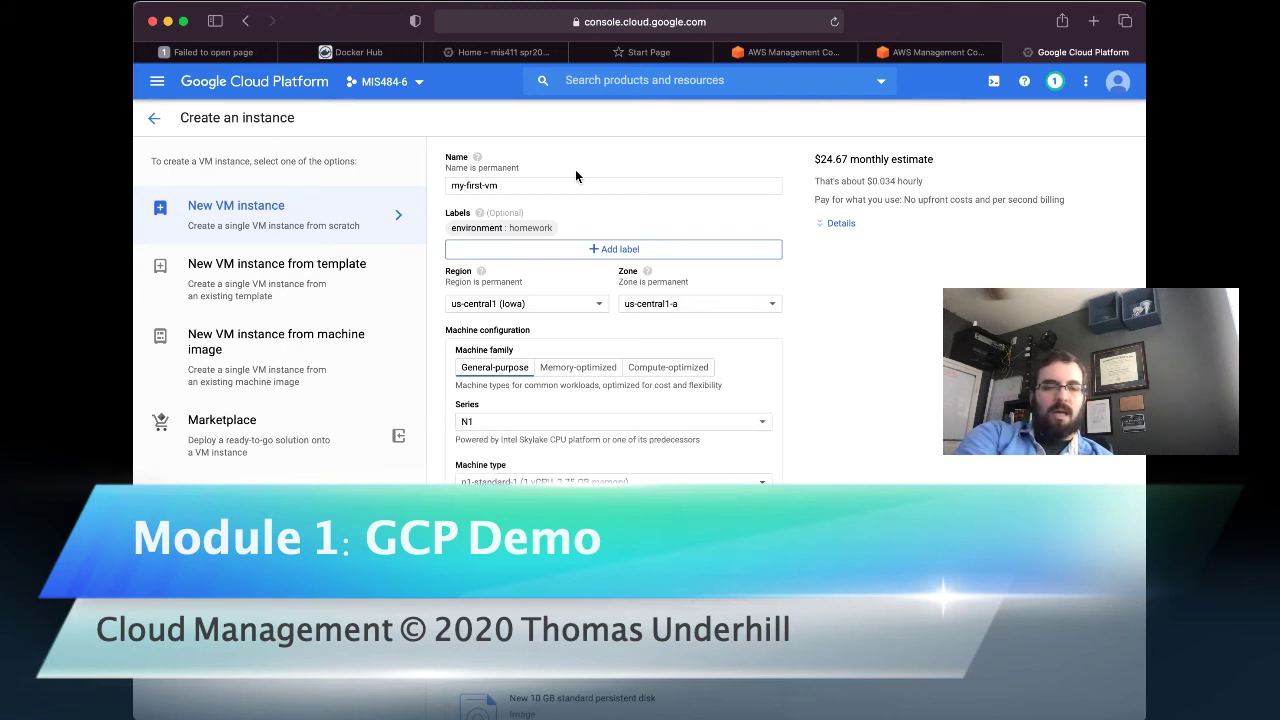
{"action": "key", "text": "space"}
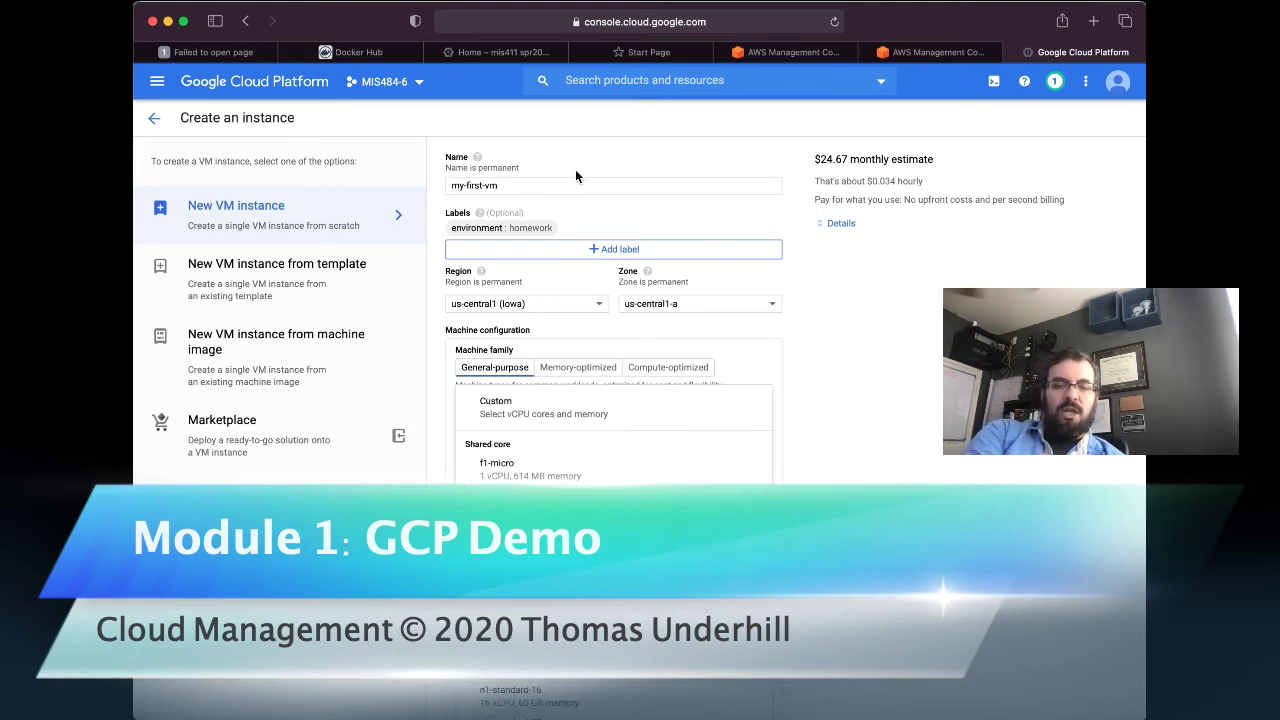
{"action": "key", "text": "Down"}
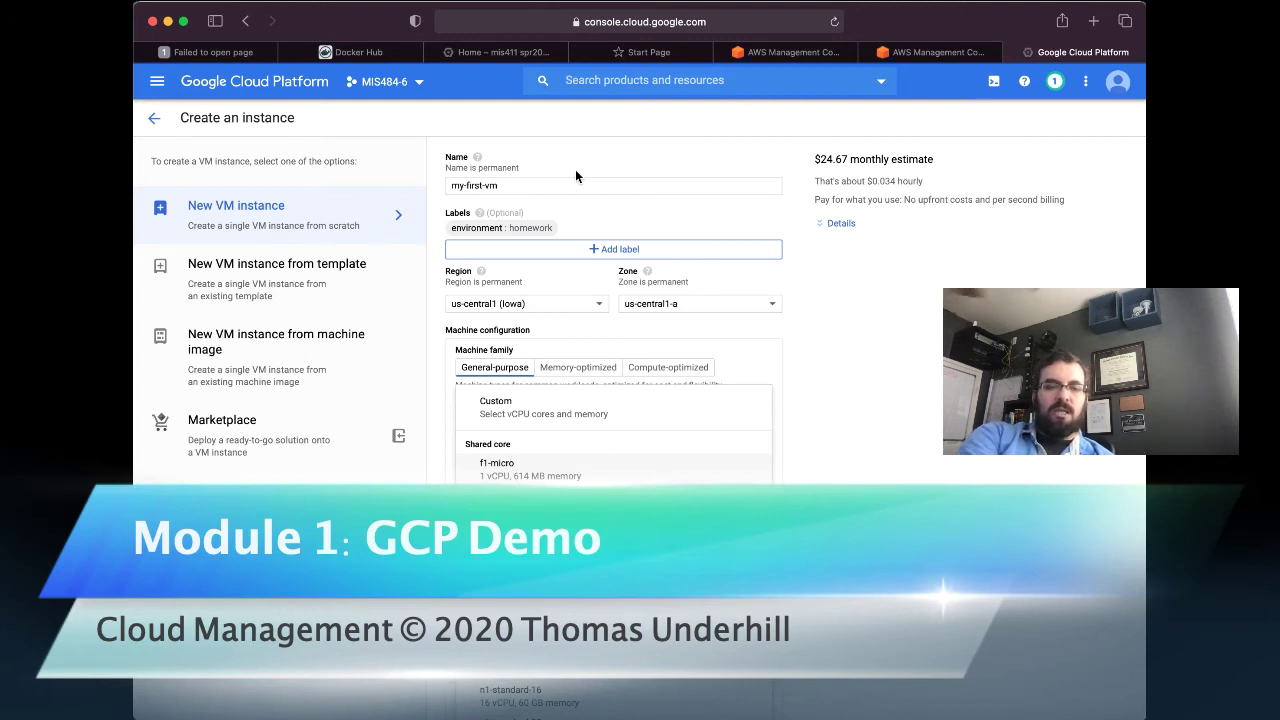
{"action": "key", "text": "Return"}
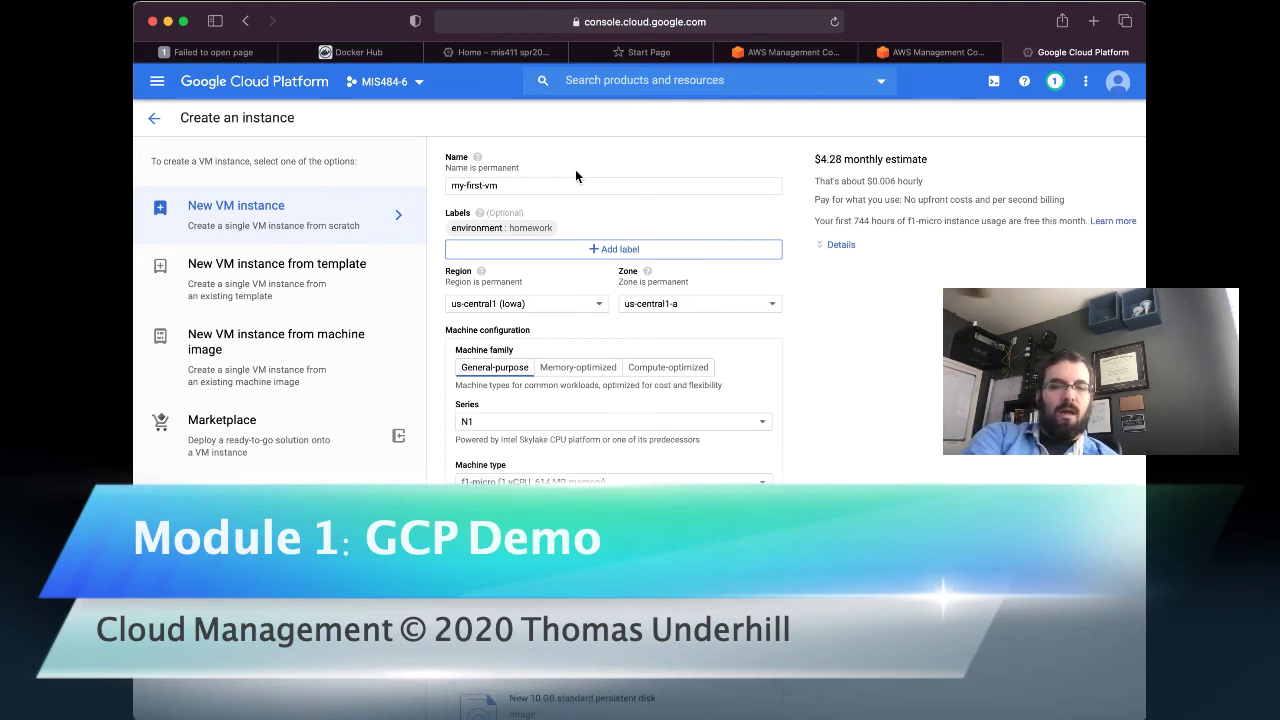
Review the operating systems available for the boot disk and leave its settings without changing the image.
{"action": "scroll", "coordinate": [575, 172], "scroll_direction": "down", "scroll_amount": 4}
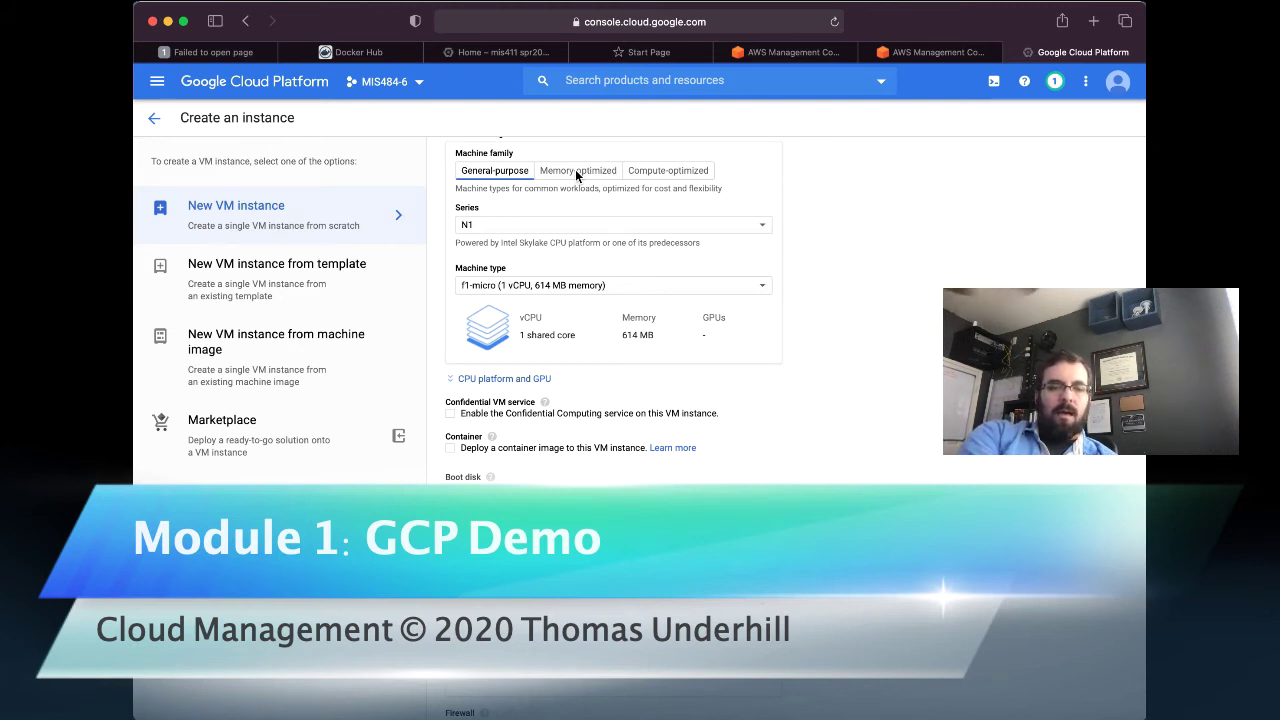
{"action": "scroll", "coordinate": [576, 176], "scroll_direction": "down", "scroll_amount": 2}
{"action": "left_click", "coordinate": [744, 446]}
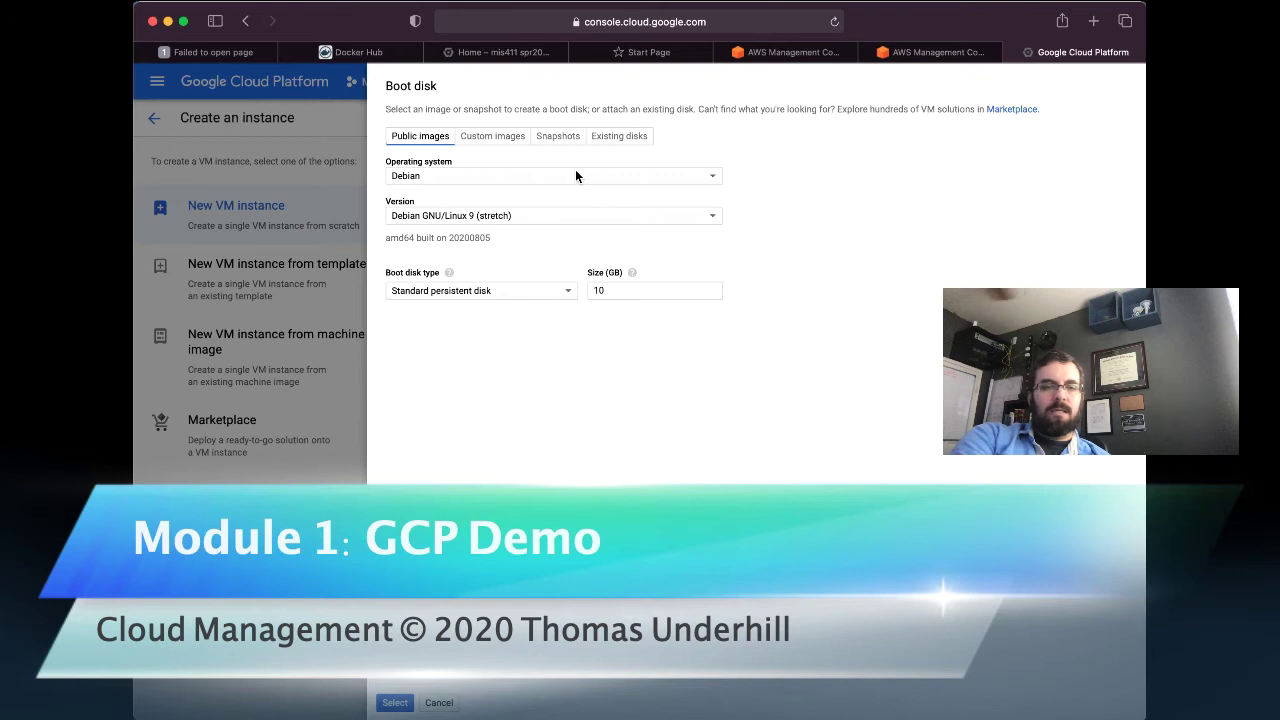
{"action": "left_click", "coordinate": [575, 176]}
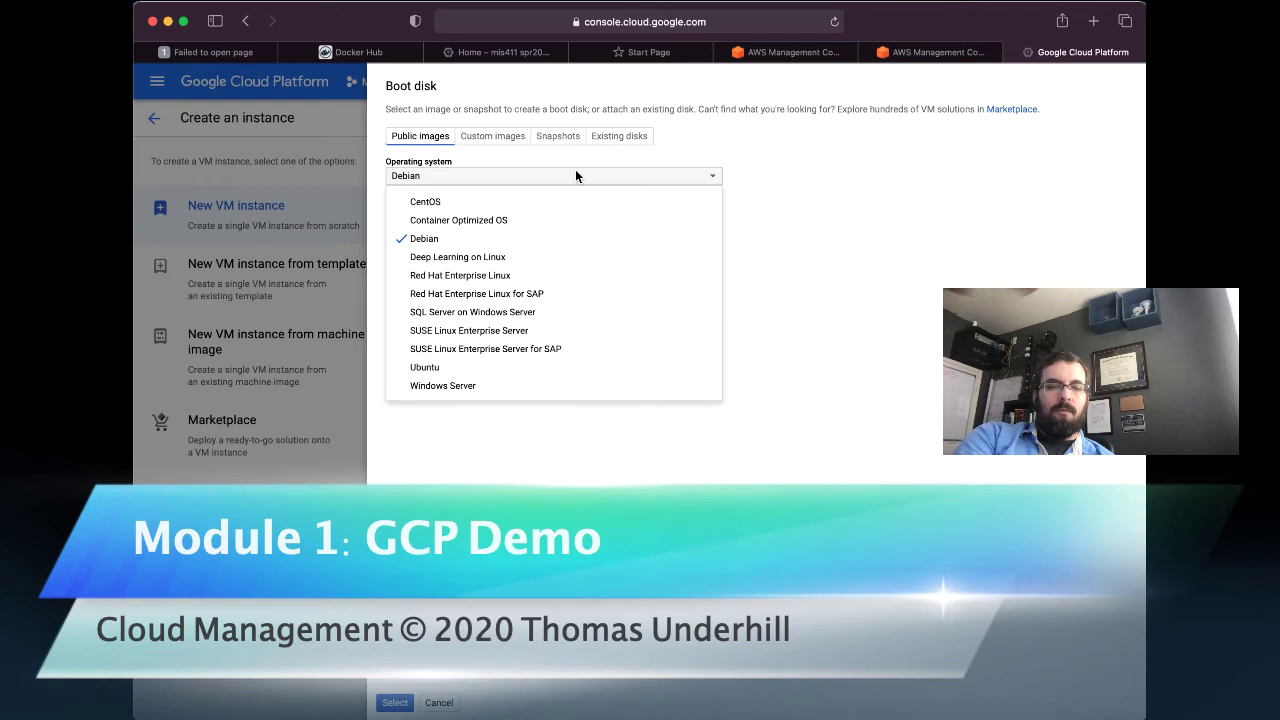
{"action": "left_click", "coordinate": [575, 170]}
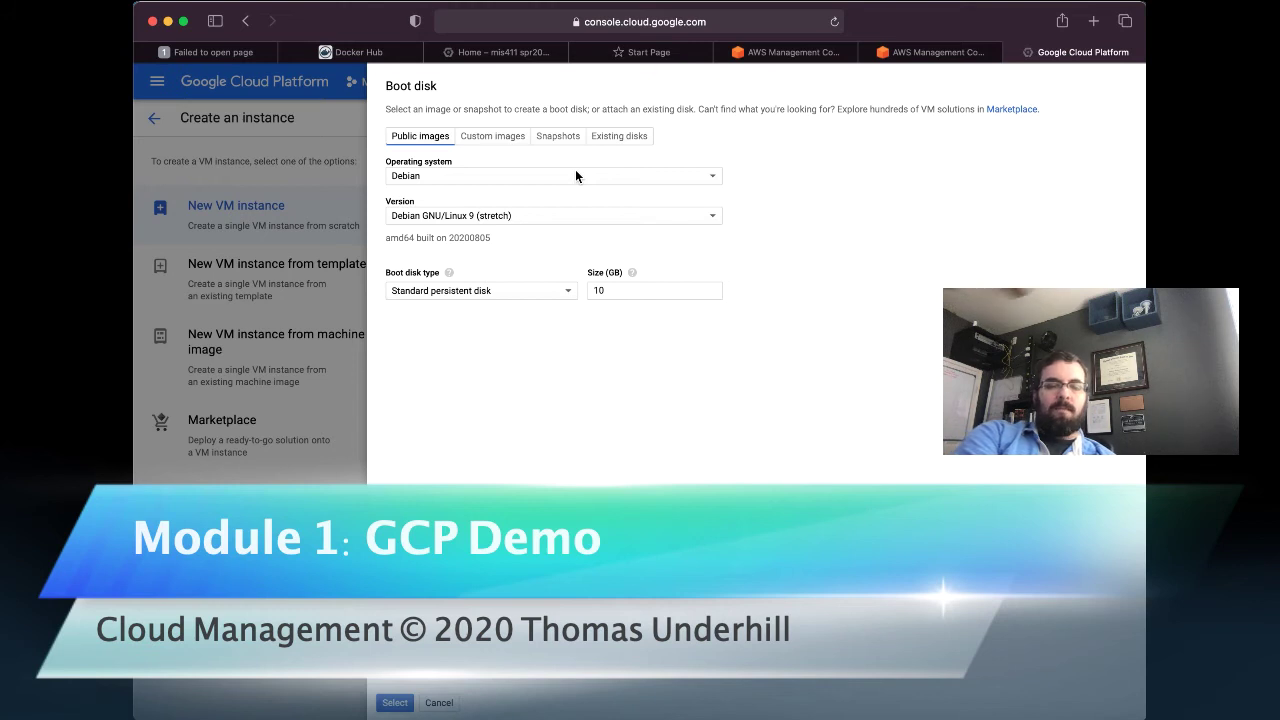
{"action": "key", "text": "Escape"}
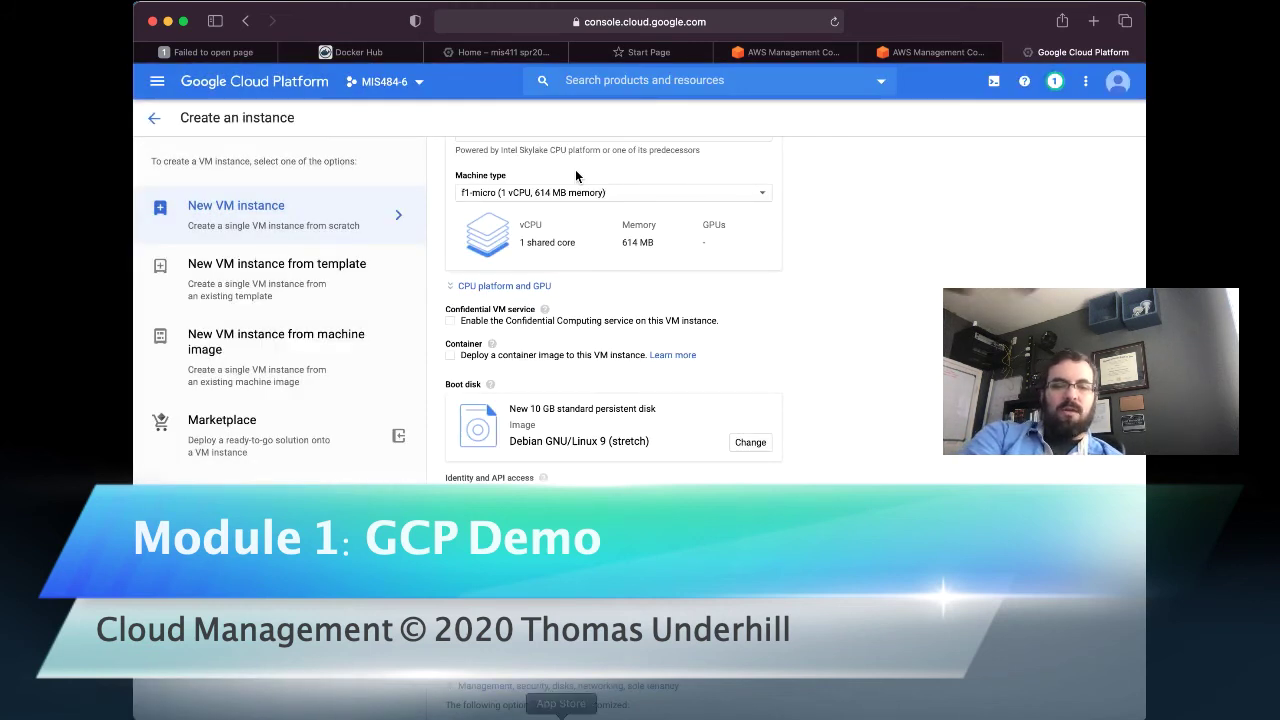
Go through the remaining instance settings and create the my-first-vm instance.
{"action": "scroll", "coordinate": [576, 176], "scroll_direction": "down", "scroll_amount": 2}
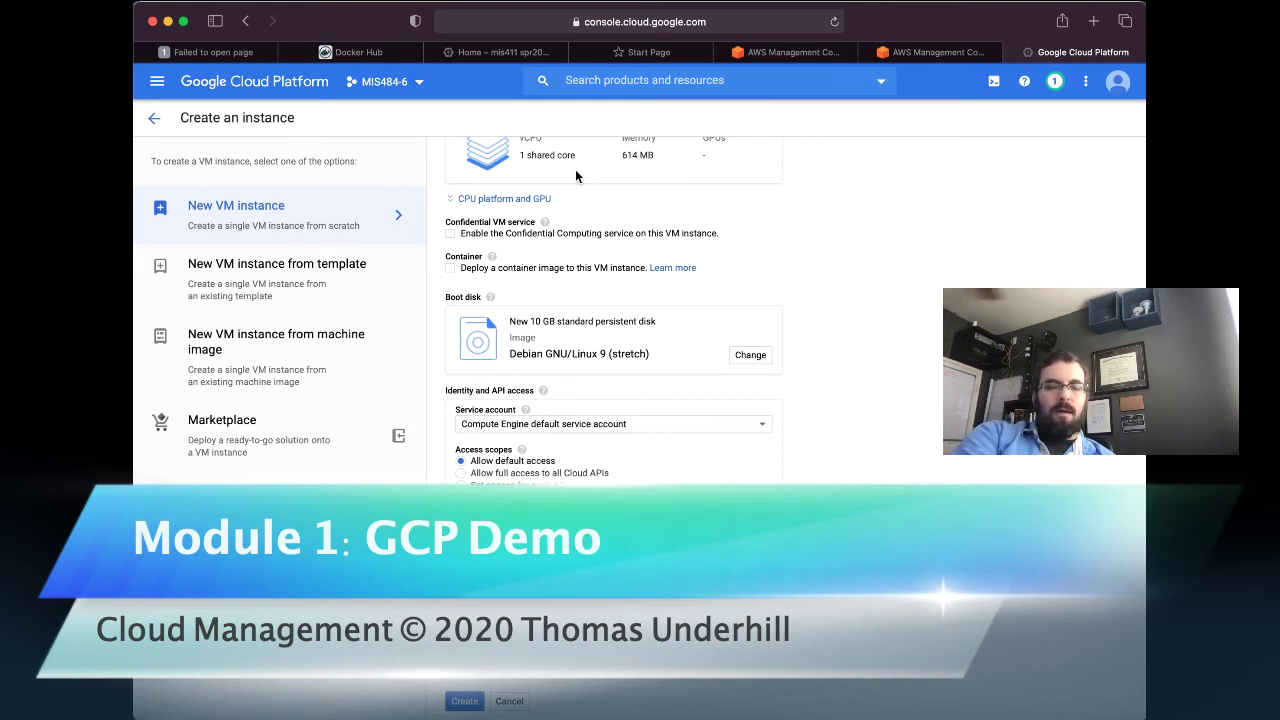
{"action": "scroll", "coordinate": [575, 176], "scroll_direction": "down", "scroll_amount": 1}
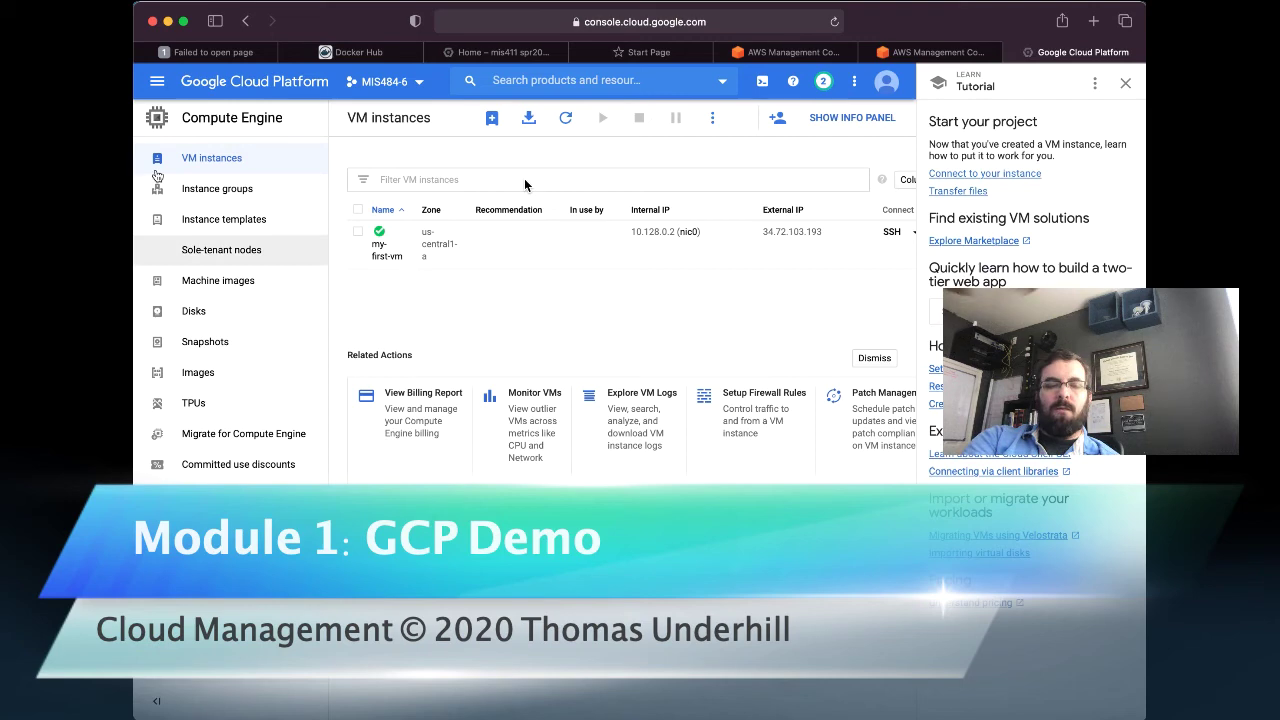
Open an SSH session to my-first-vm in a browser window, allowing the blocked pop-up.
{"action": "left_click_drag", "start_coordinate": [134, 150], "coordinate": [0, 145]}
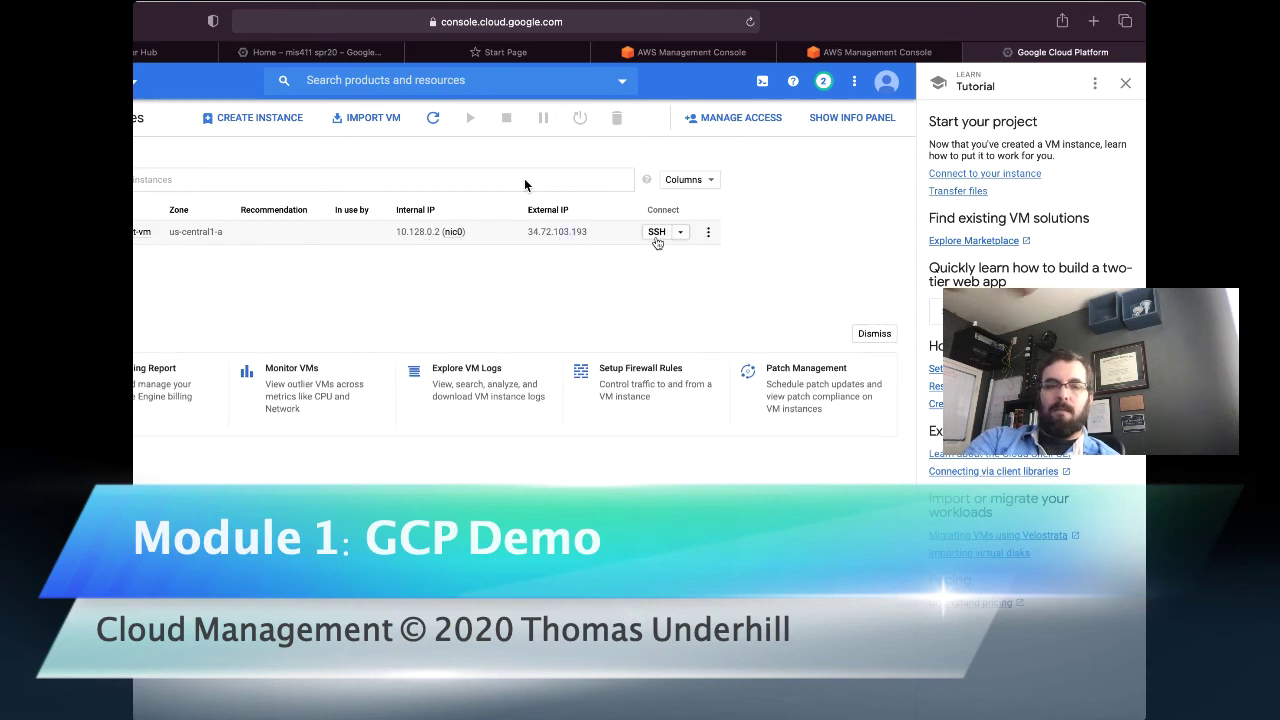
{"action": "left_click", "coordinate": [681, 233]}
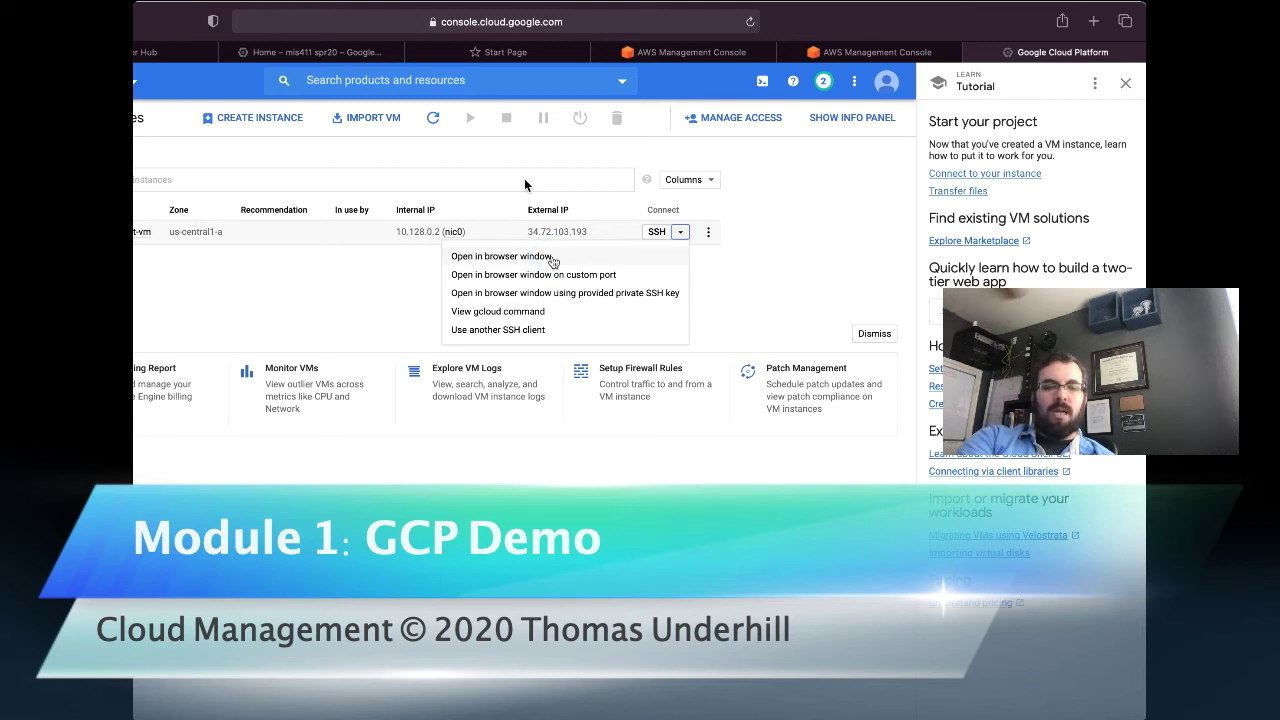
{"action": "left_click", "coordinate": [553, 257]}
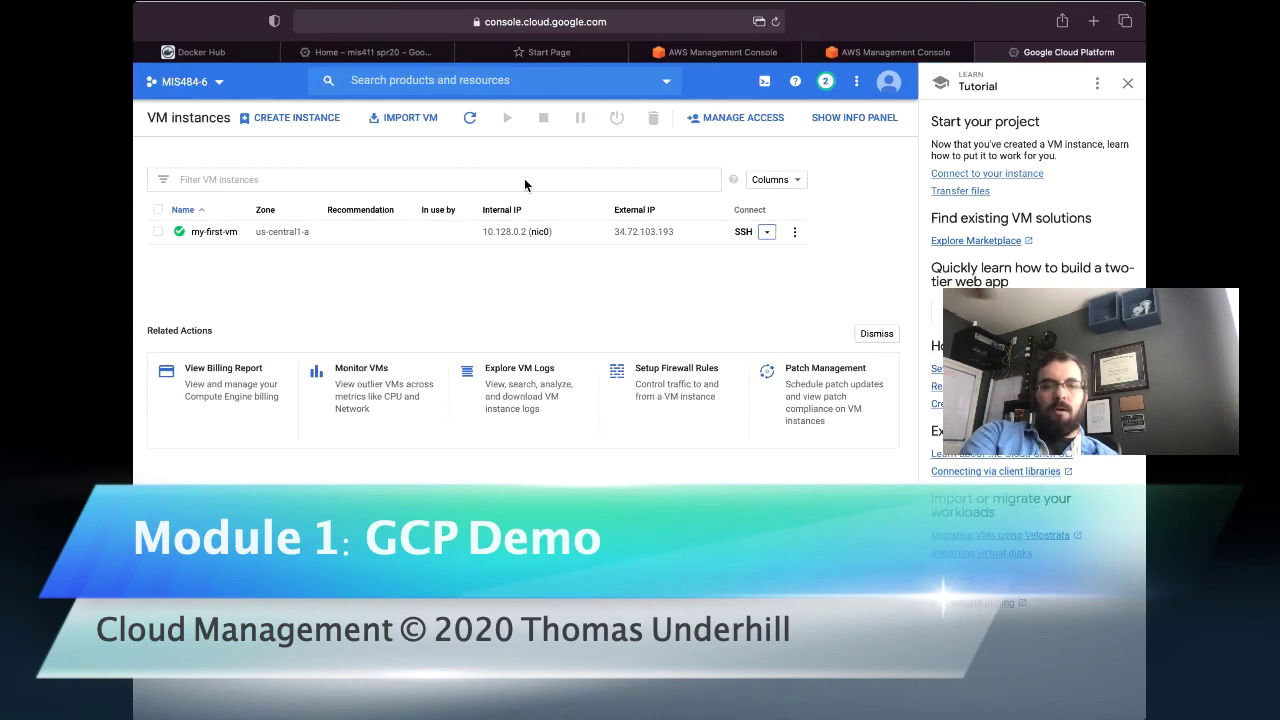
{"action": "left_click_drag", "start_coordinate": [78, 102], "coordinate": [143, 102]}
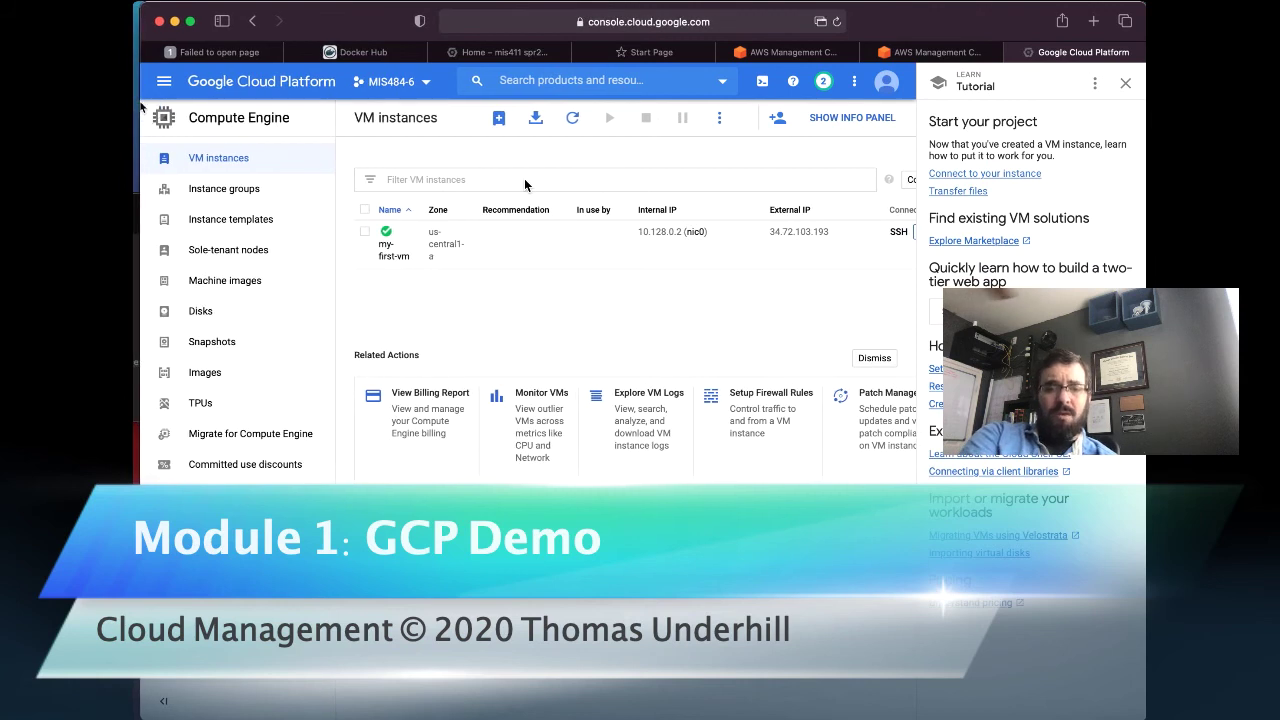
{"action": "left_click", "coordinate": [820, 21]}
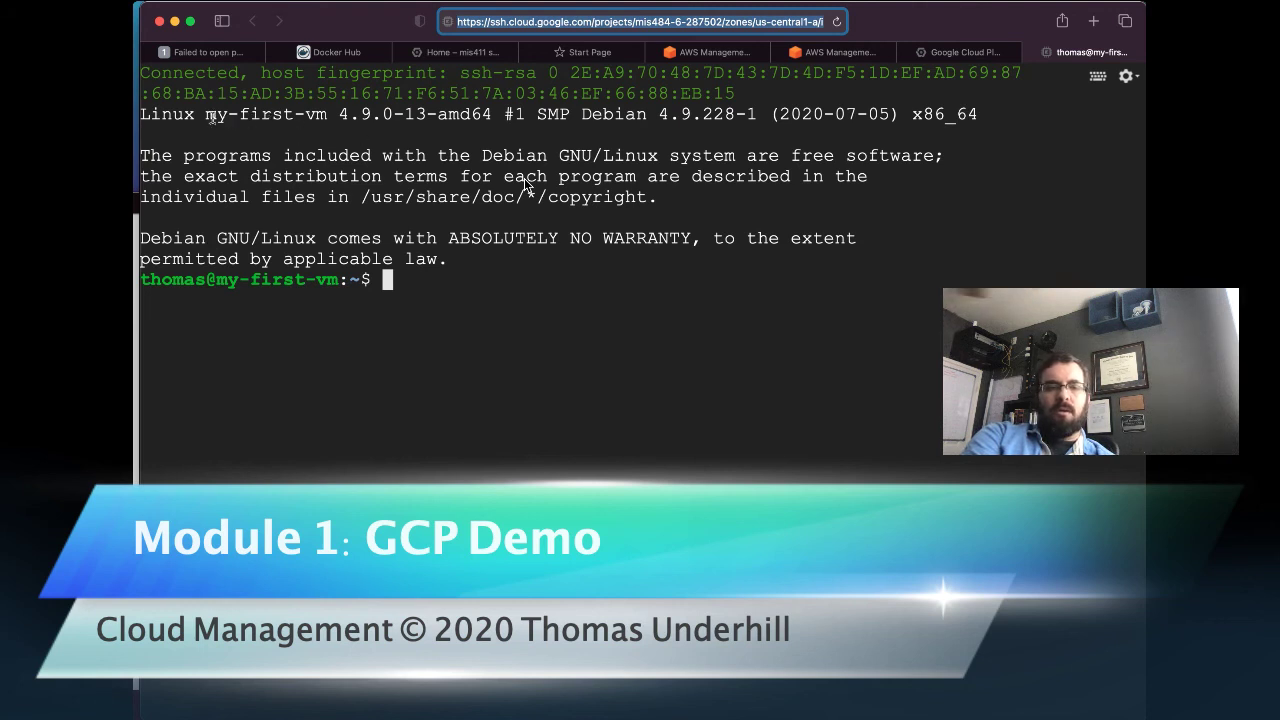
Examine the host name and Linux distribution in the SSH login banner, and the user and host in the prompt.
{"action": "left_click_drag", "start_coordinate": [205, 117], "coordinate": [322, 118]}
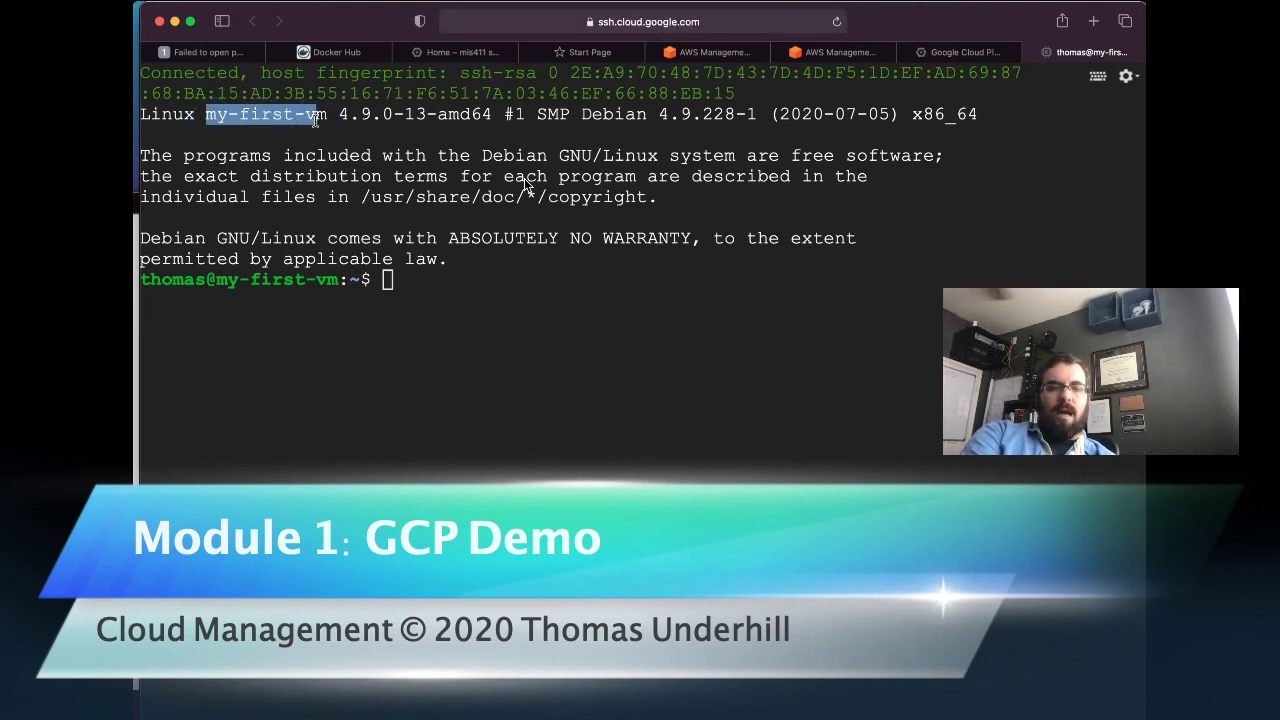
{"action": "double_click", "coordinate": [598, 115]}
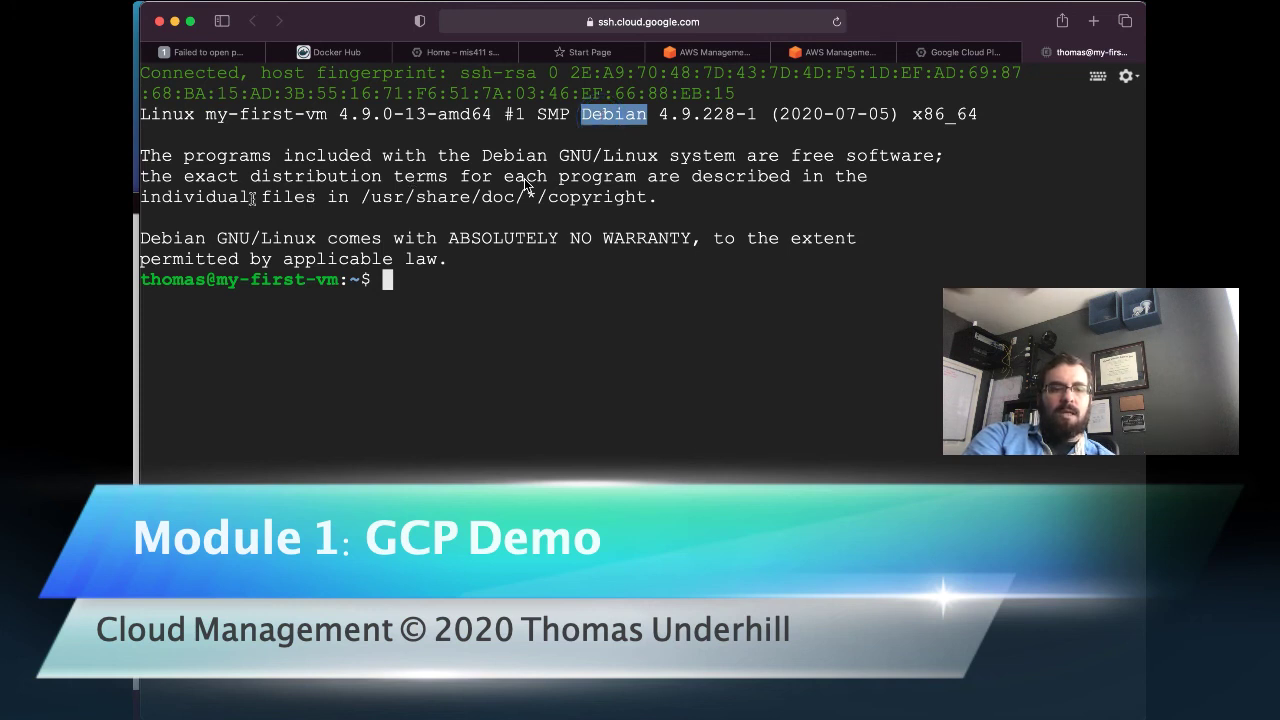
{"action": "left_click_drag", "start_coordinate": [142, 279], "coordinate": [334, 281]}
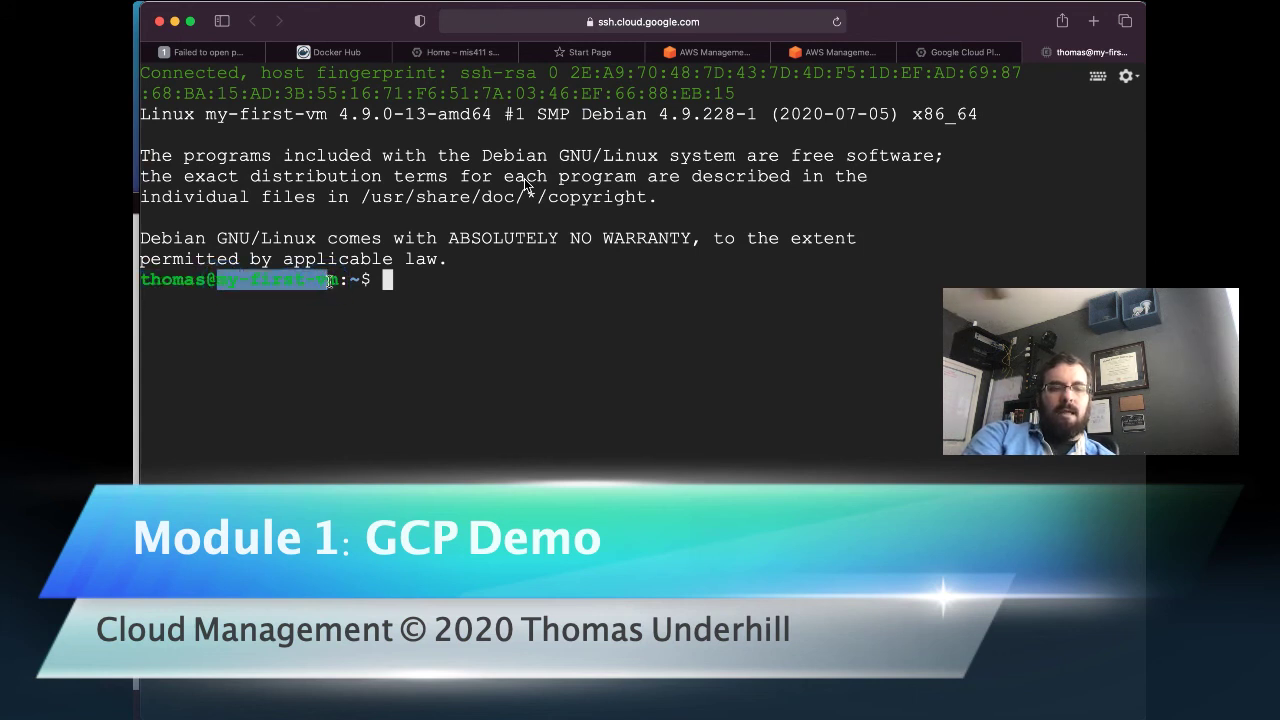
Run uname -a on the VM and check the host name and Linux distribution in its output.
{"action": "left_click", "coordinate": [434, 290]}
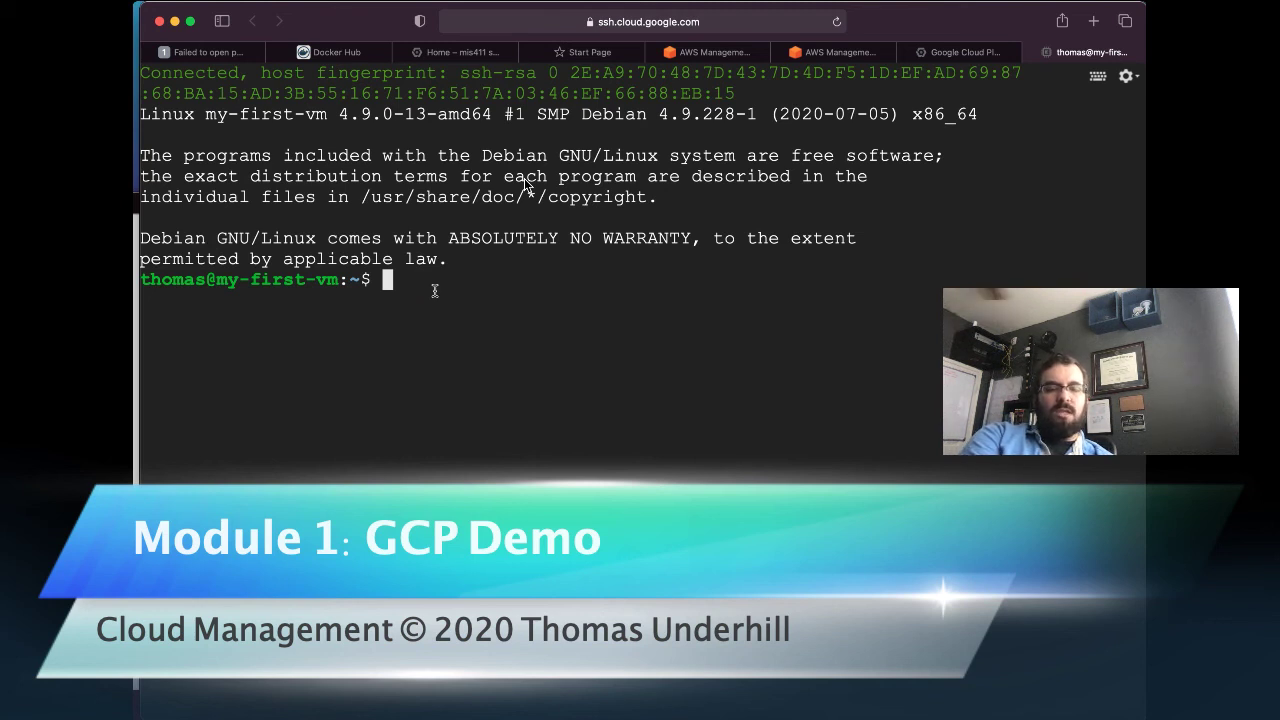
{"action": "type", "text": "uname -a"}
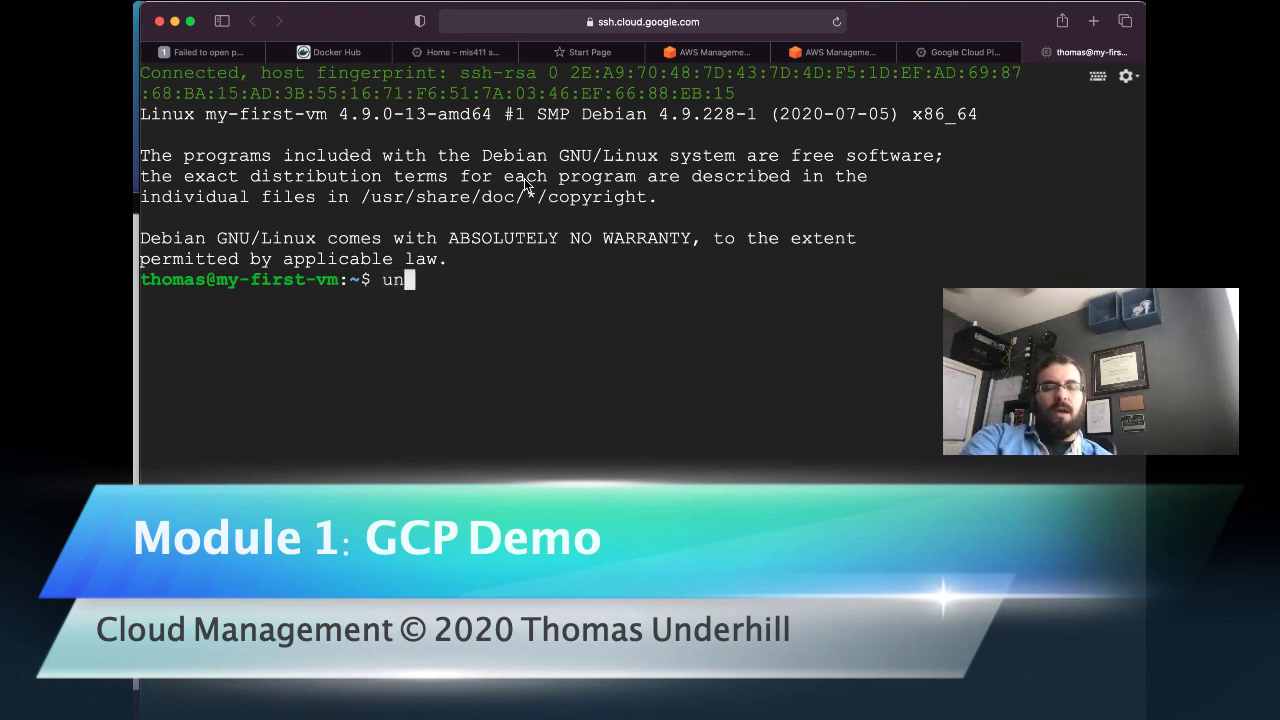
{"action": "key", "text": "Return"}
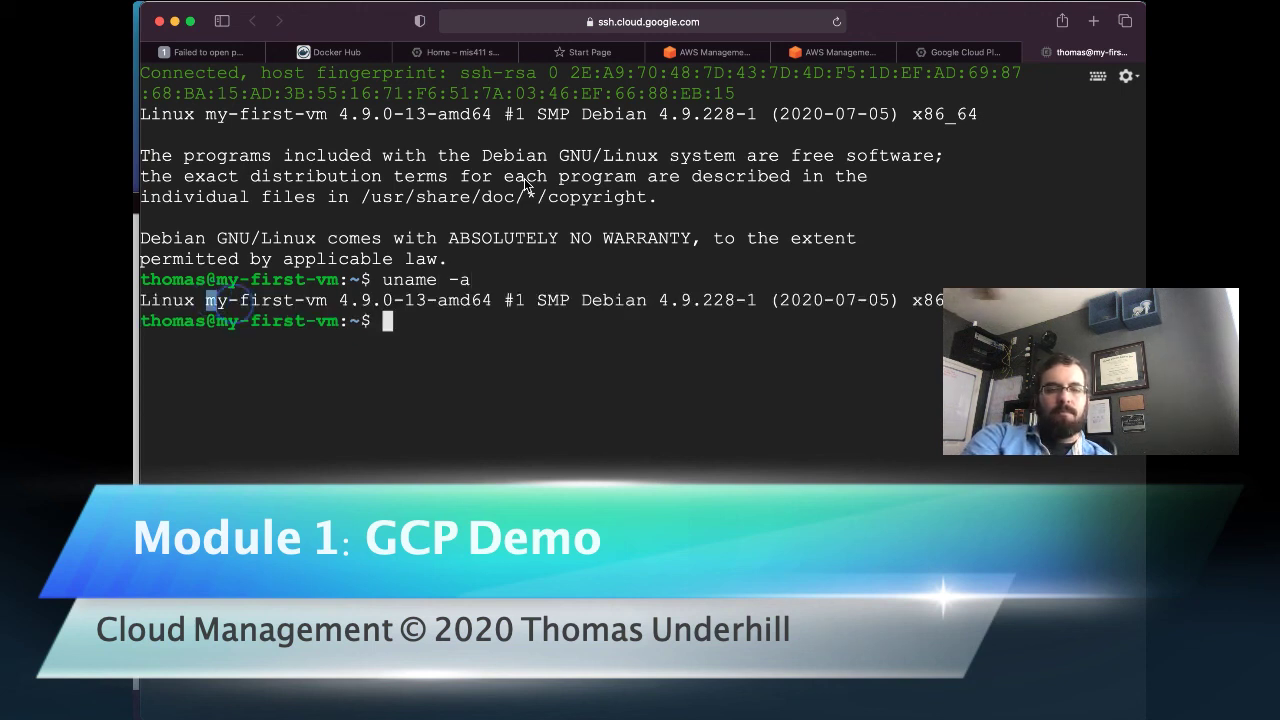
{"action": "left_click_drag", "start_coordinate": [207, 300], "coordinate": [326, 300]}
{"action": "double_click", "coordinate": [603, 300]}
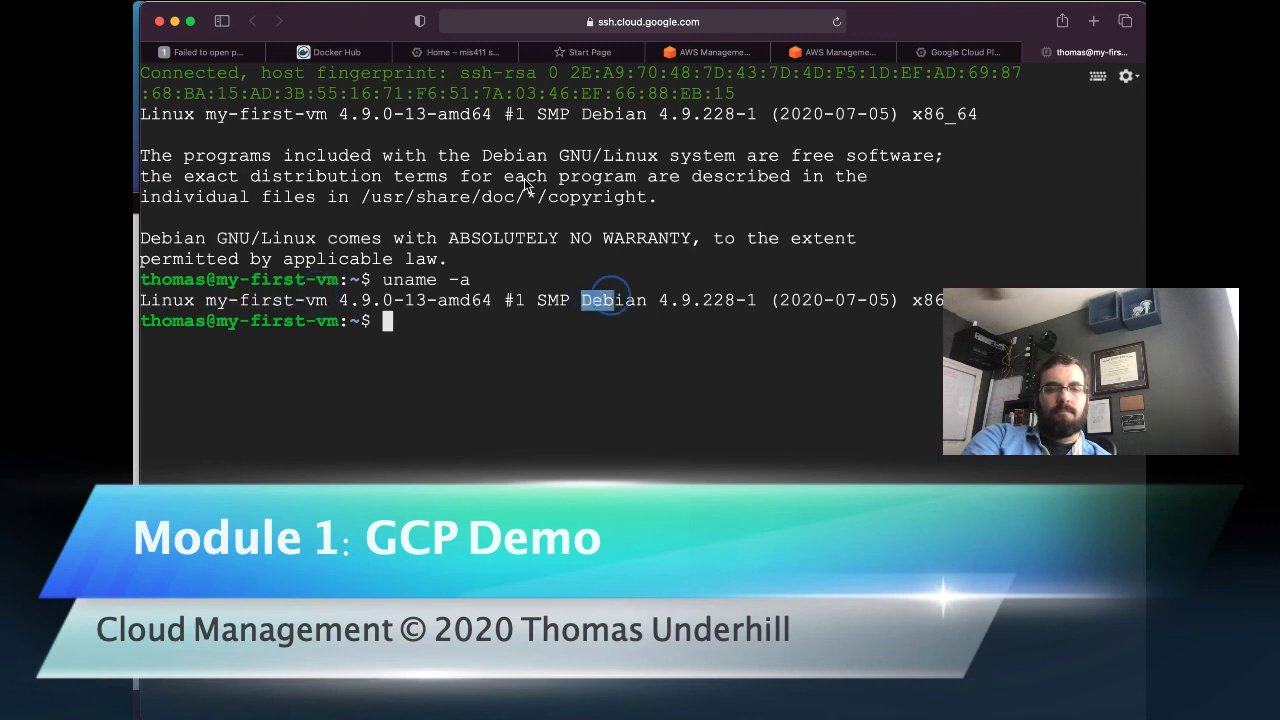
{"action": "left_click", "coordinate": [564, 340]}
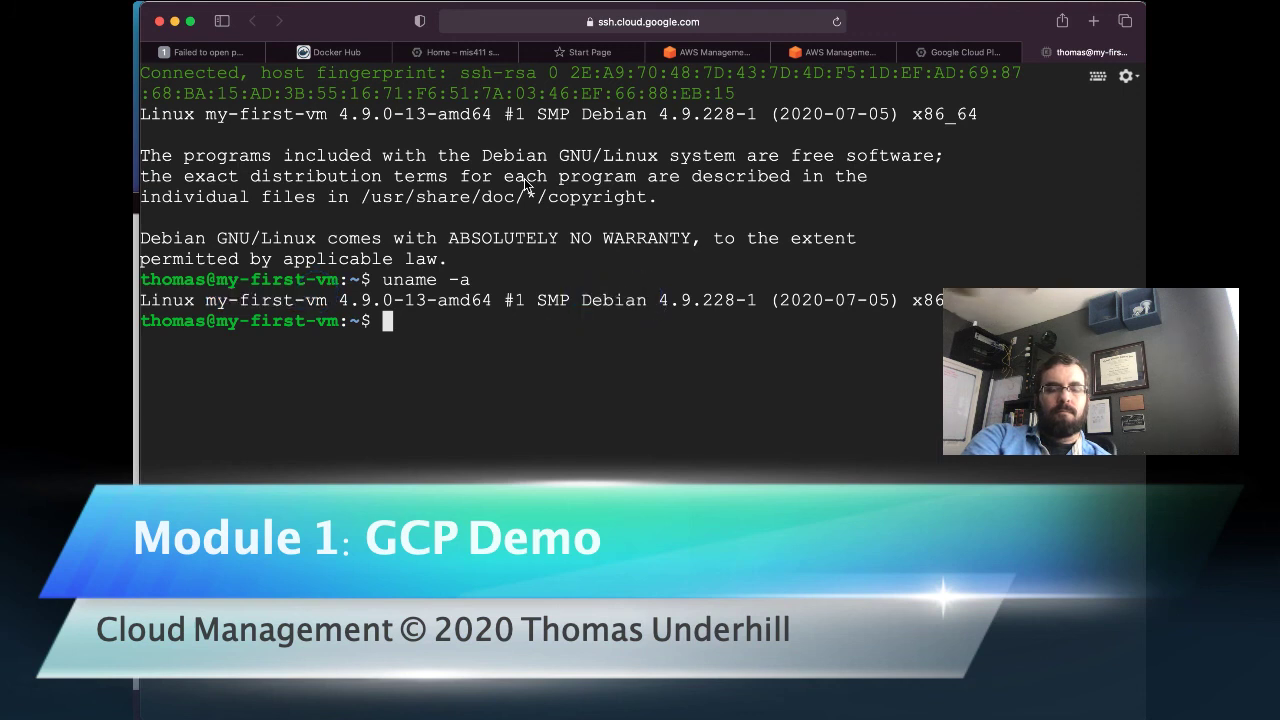
List the home directory with ls and then ls -al, and examine the hidden files such as .profile.
{"action": "type", "text": "ls"}
{"action": "key", "text": "Return"}
{"action": "type", "text": "ls -al"}
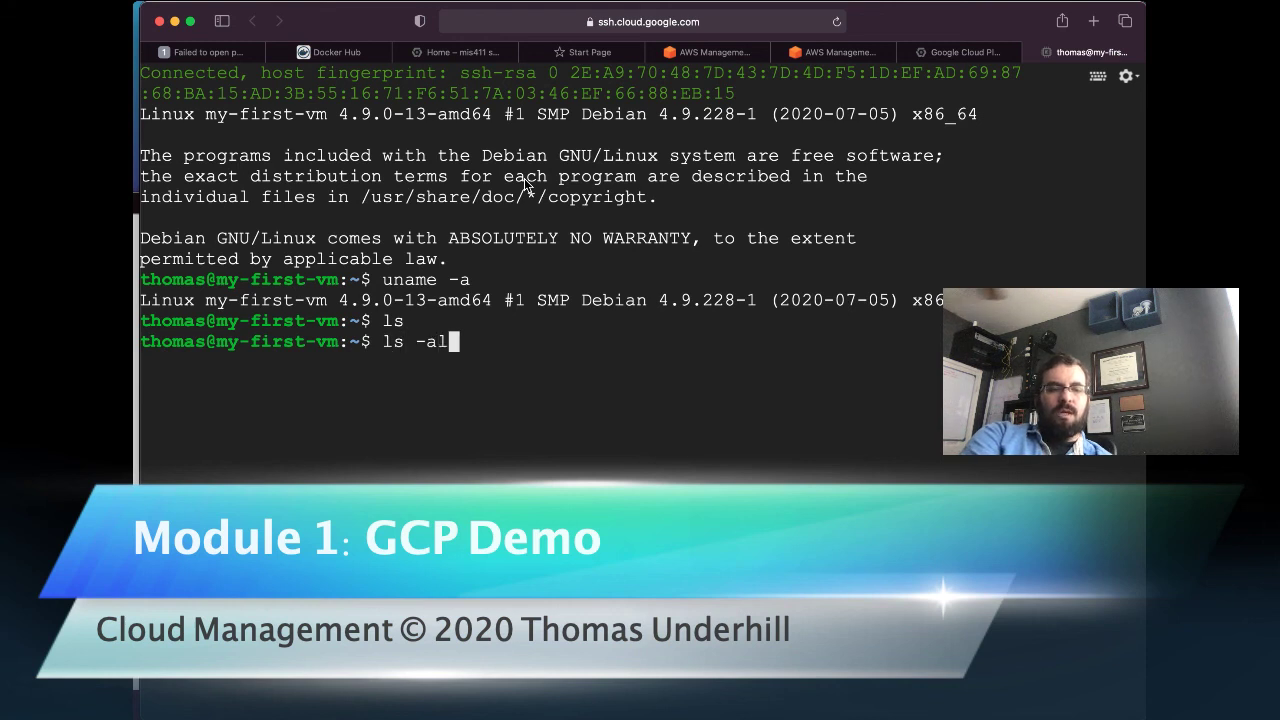
{"action": "key", "text": "Return"}
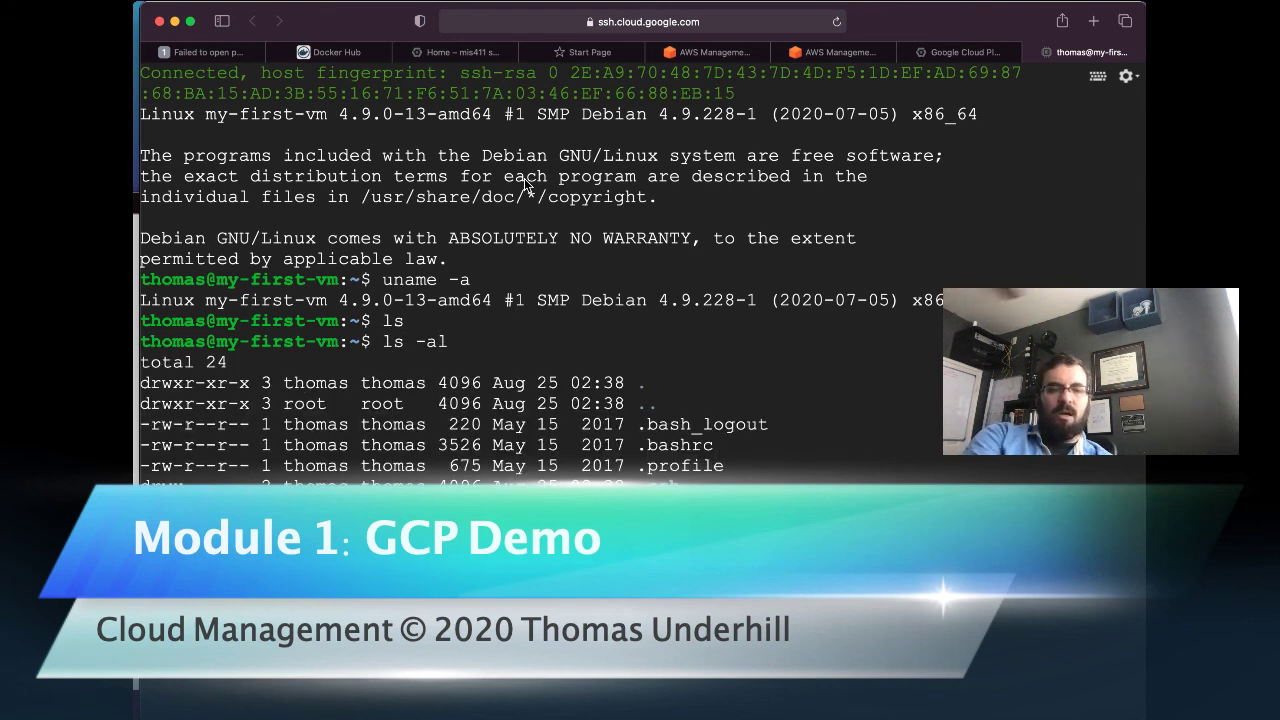
{"action": "double_click", "coordinate": [694, 466]}
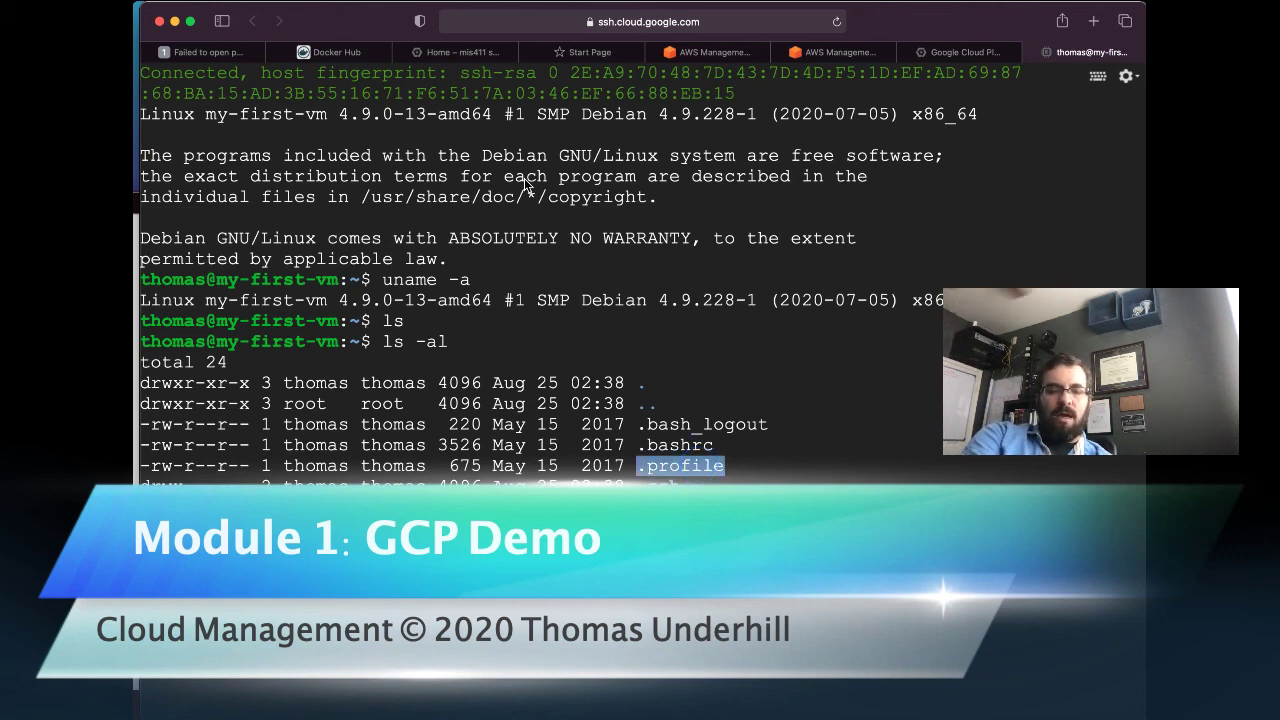
{"action": "left_click", "coordinate": [524, 186]}
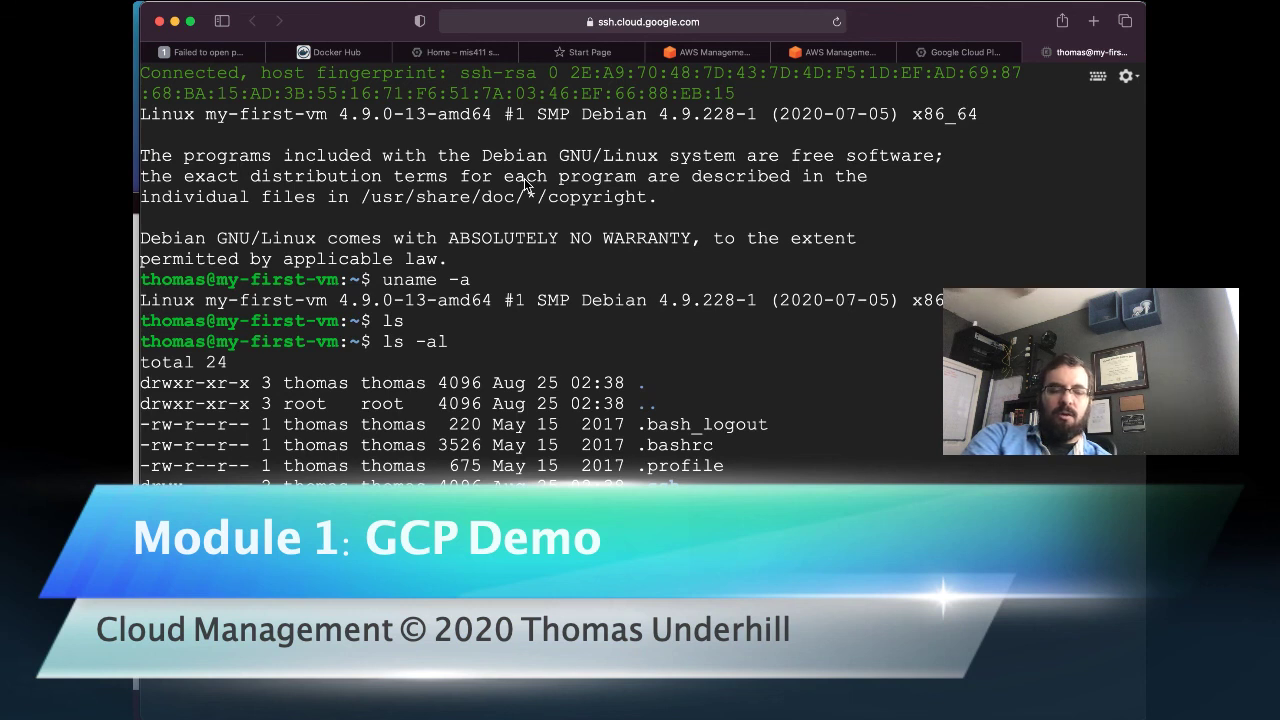